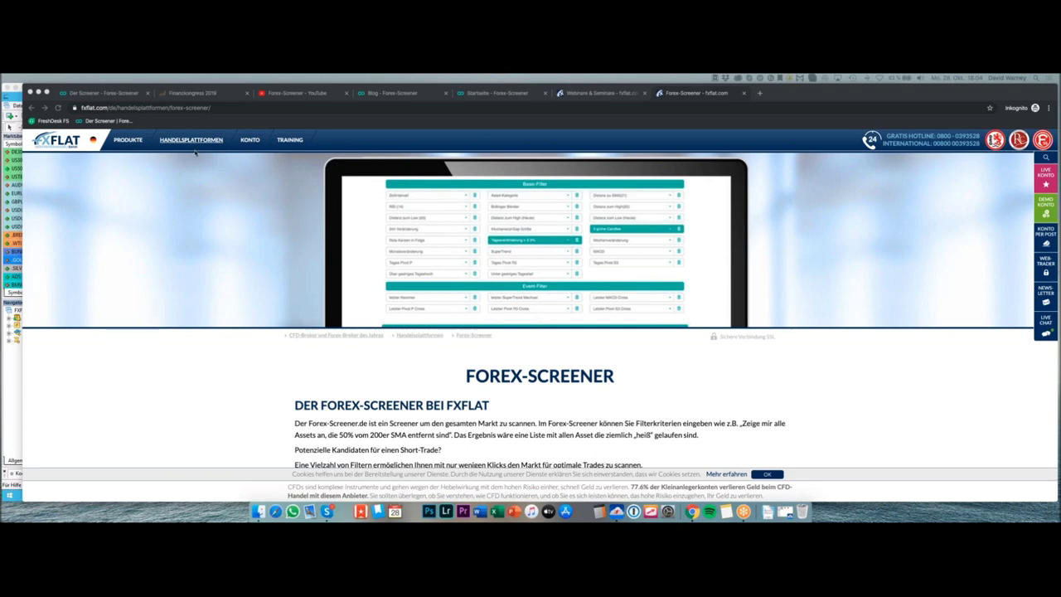
- Look at FXFlat's trading platform offerings and the customer registration form on its Forex-Screener page
mouse_move(190, 139)
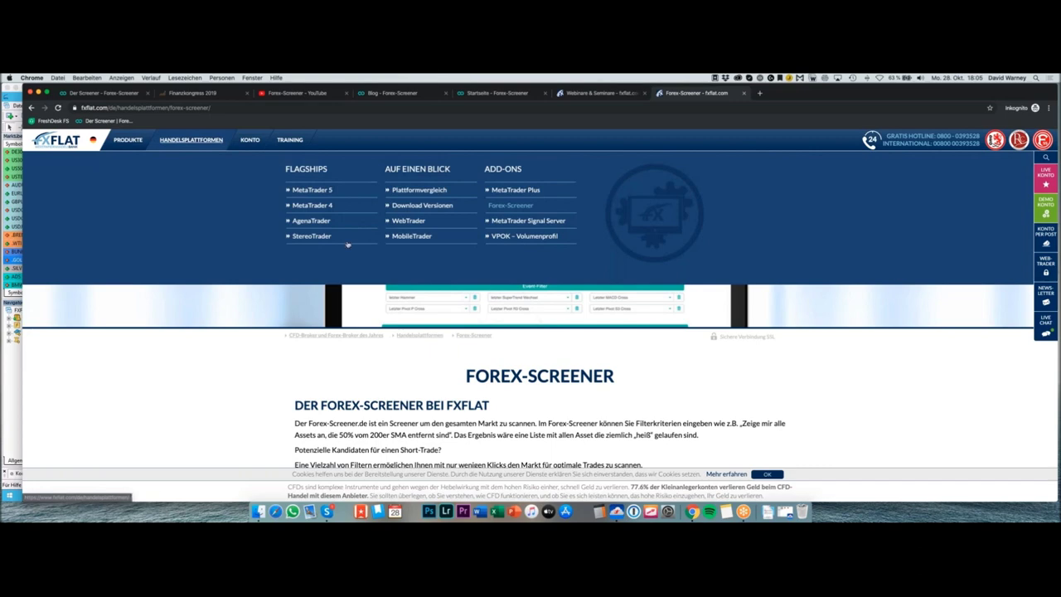
scroll(446, 356, down, 10)
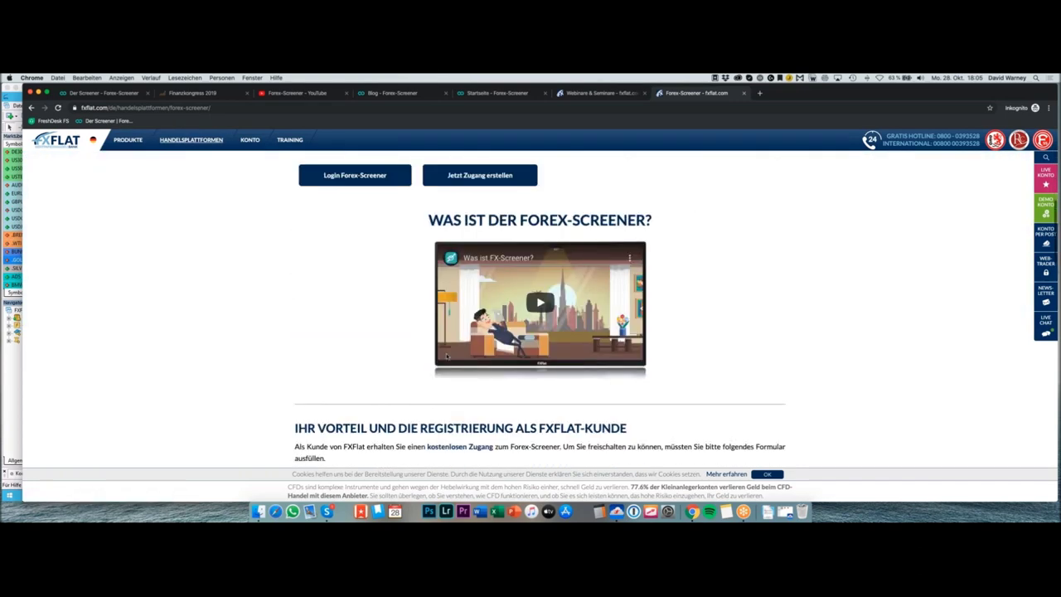
scroll(446, 356, down, 4)
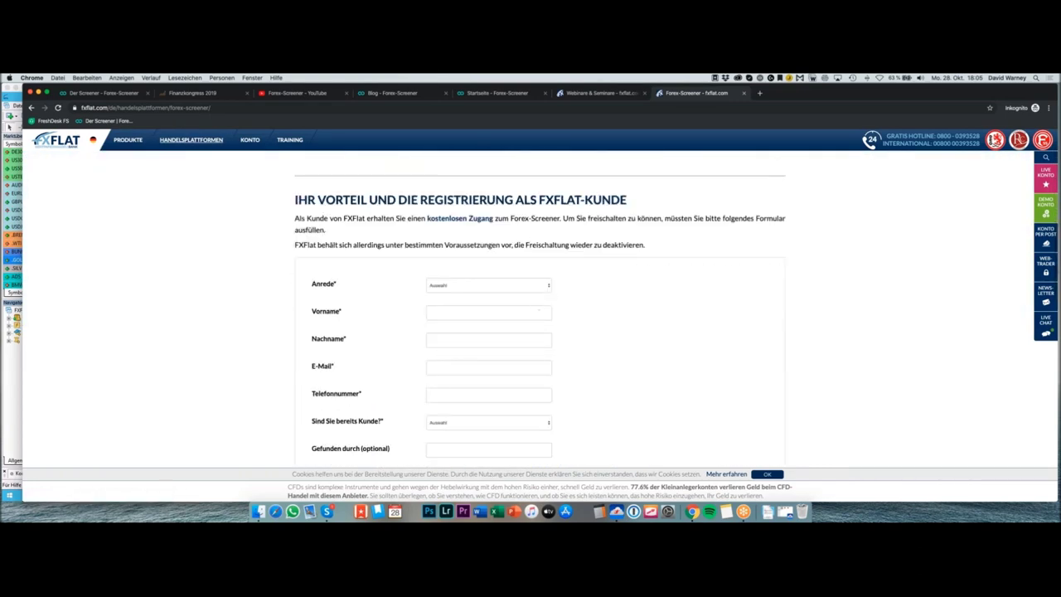
- Go to the forex-screener.de home page and open its form for creating an access
click(482, 94)
scroll(332, 259, down, 1)
scroll(332, 259, down, 2)
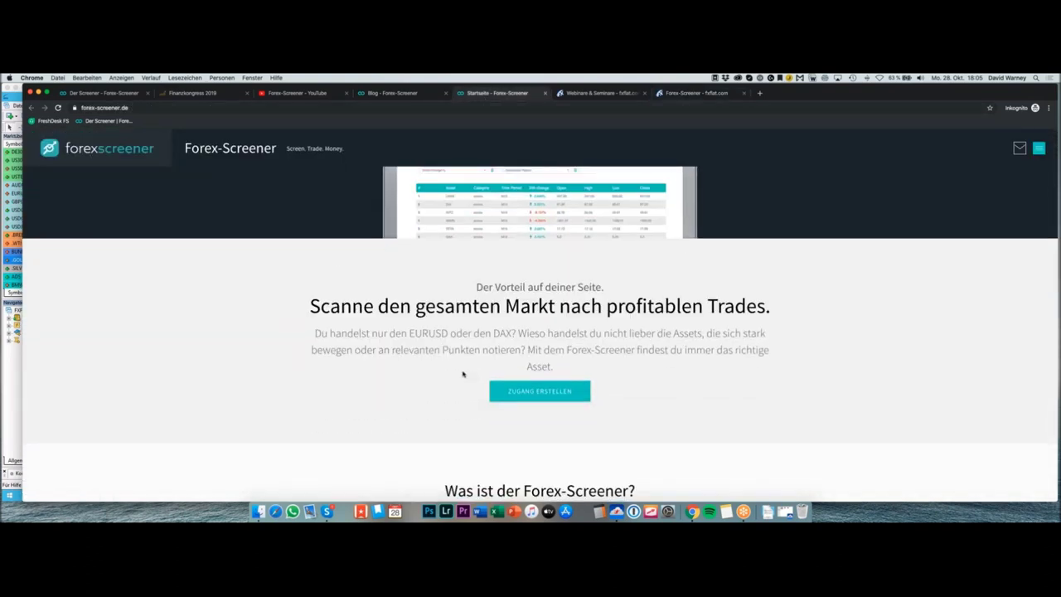
click(534, 396)
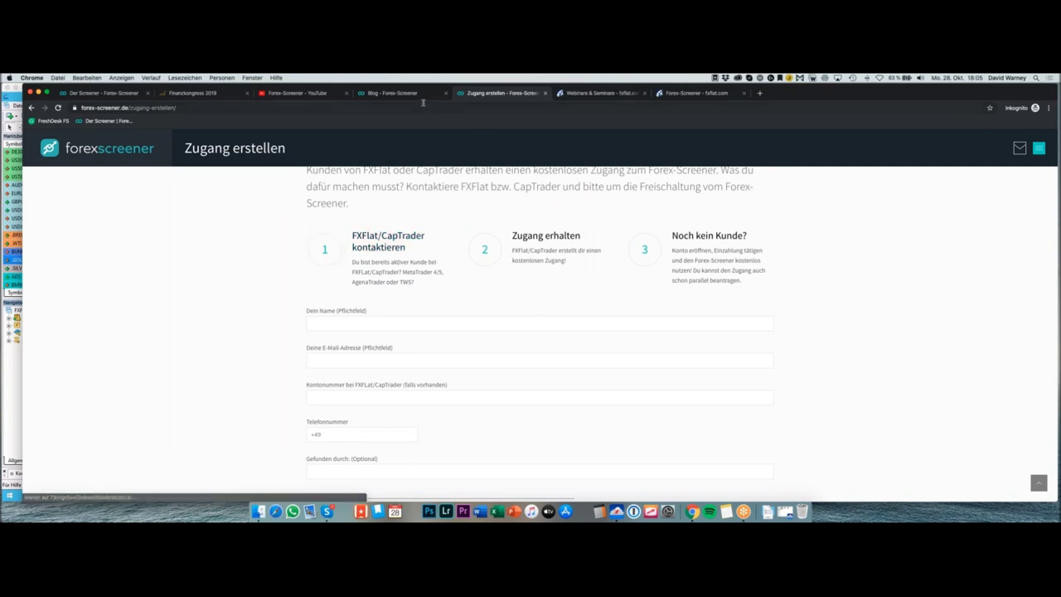
- Go to the Der Screener page and look over its basic, event and candle pattern filters
click(122, 94)
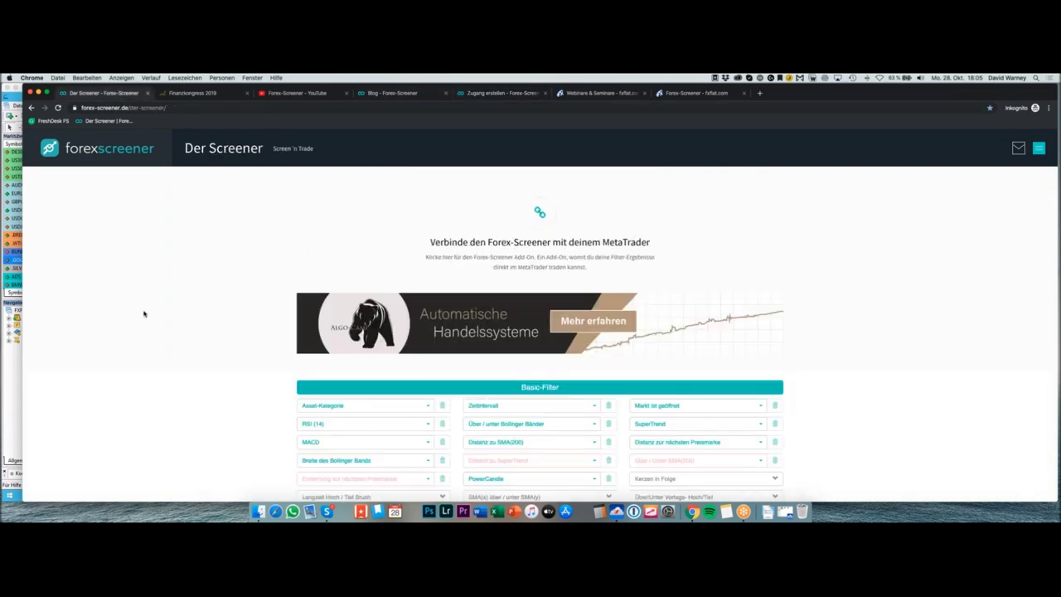
scroll(143, 314, down, 5)
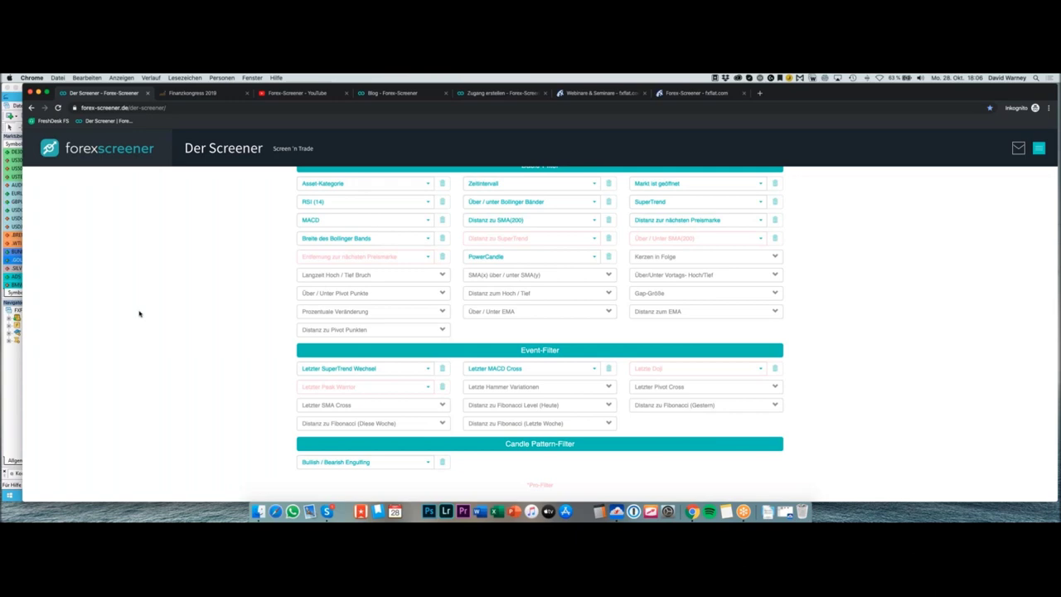
scroll(139, 314, up, 1)
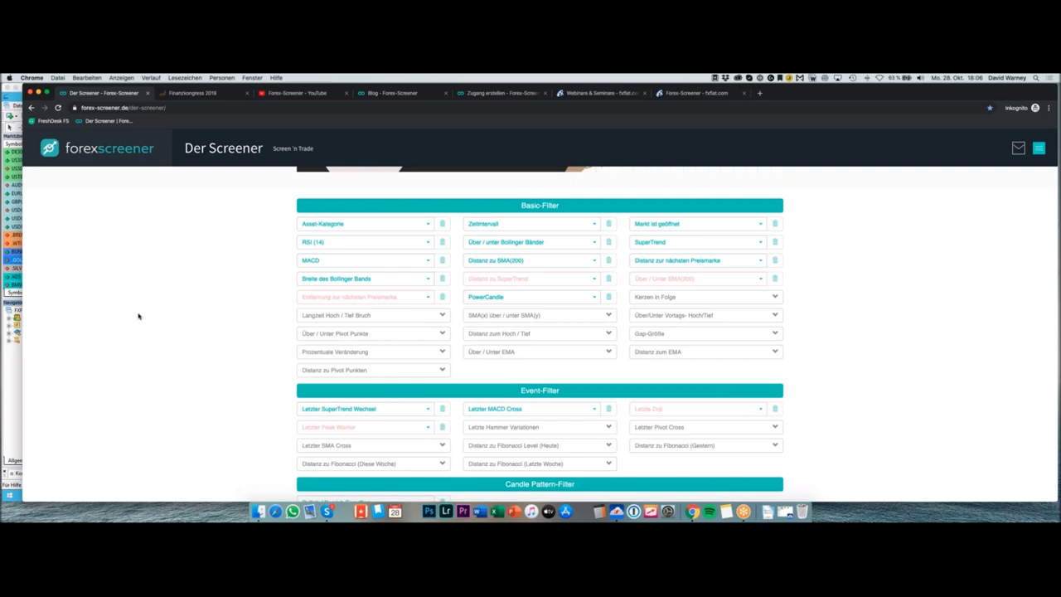
- Switch to MetaTrader 4 and look through the symbols in the market watch, including the options for a symbol
click(21, 401)
right_click(59, 221)
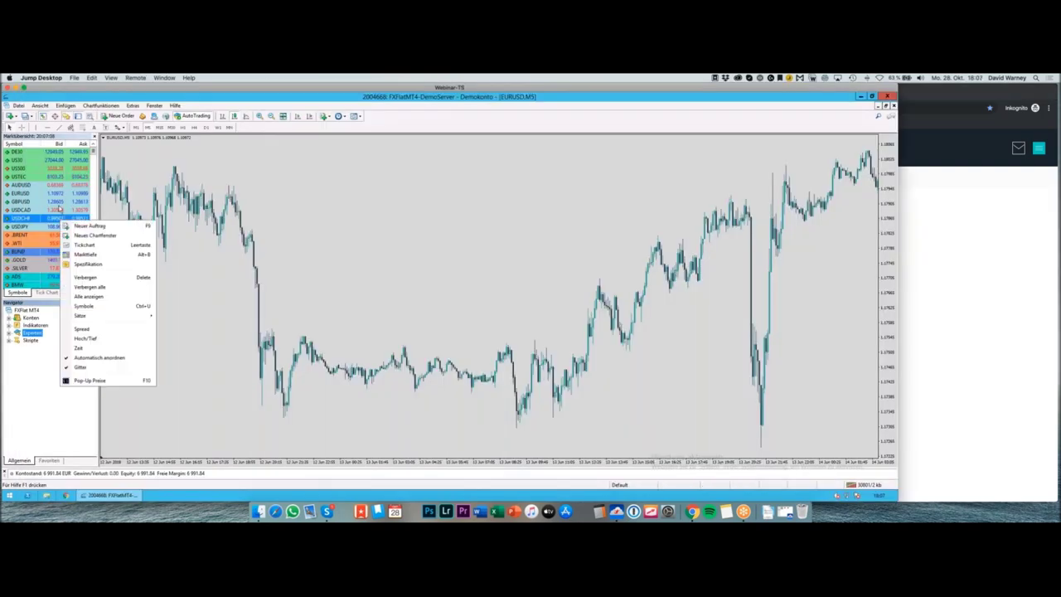
click(111, 279)
mouse_move(94, 151)
mouse_down()
mouse_move(98, 286)
mouse_move(97, 149)
mouse_up()
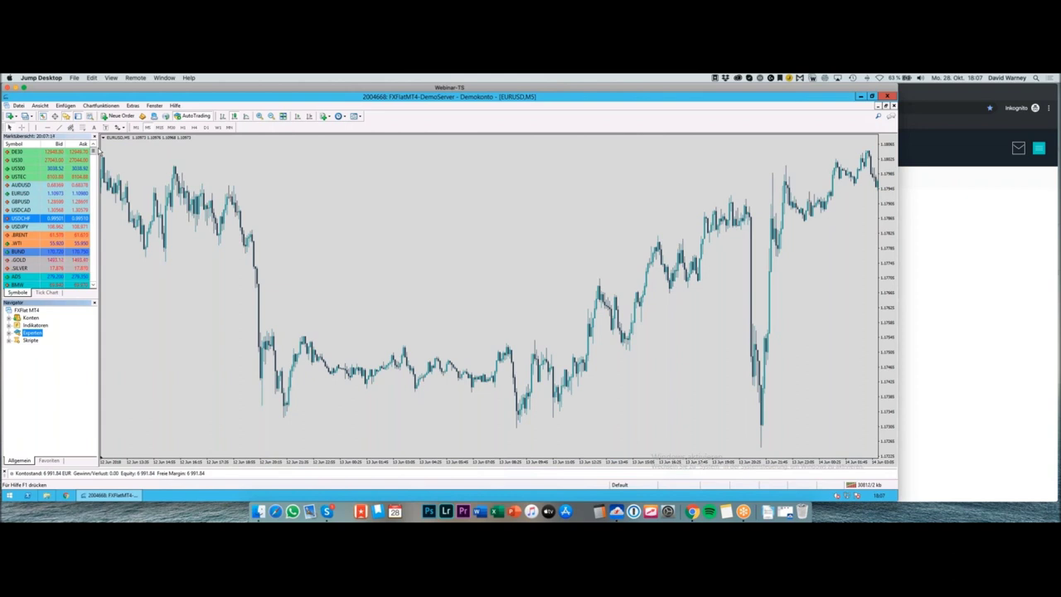
click(56, 153)
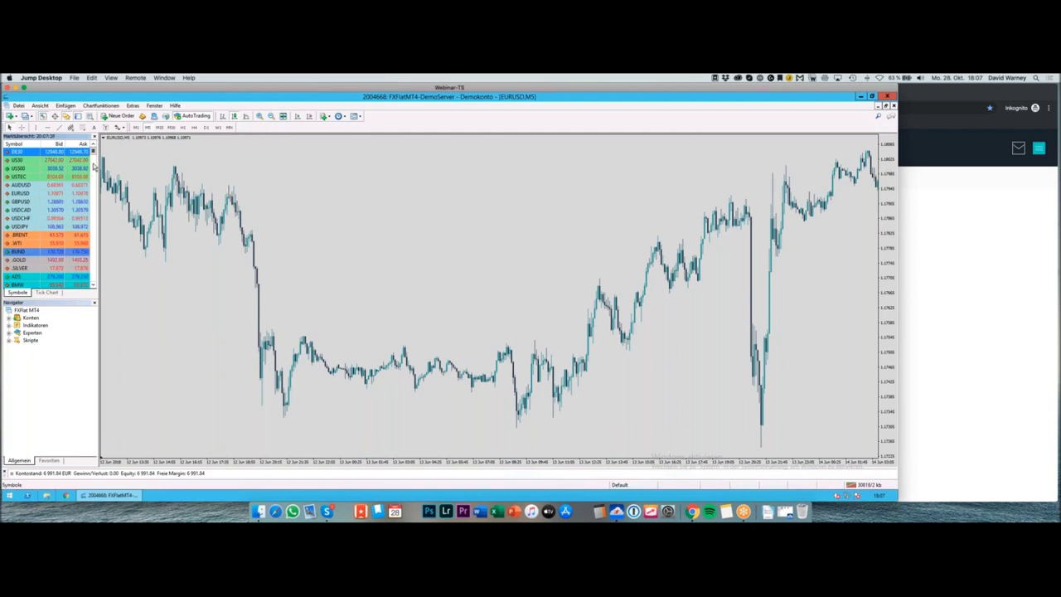
scroll(94, 170, down, 5)
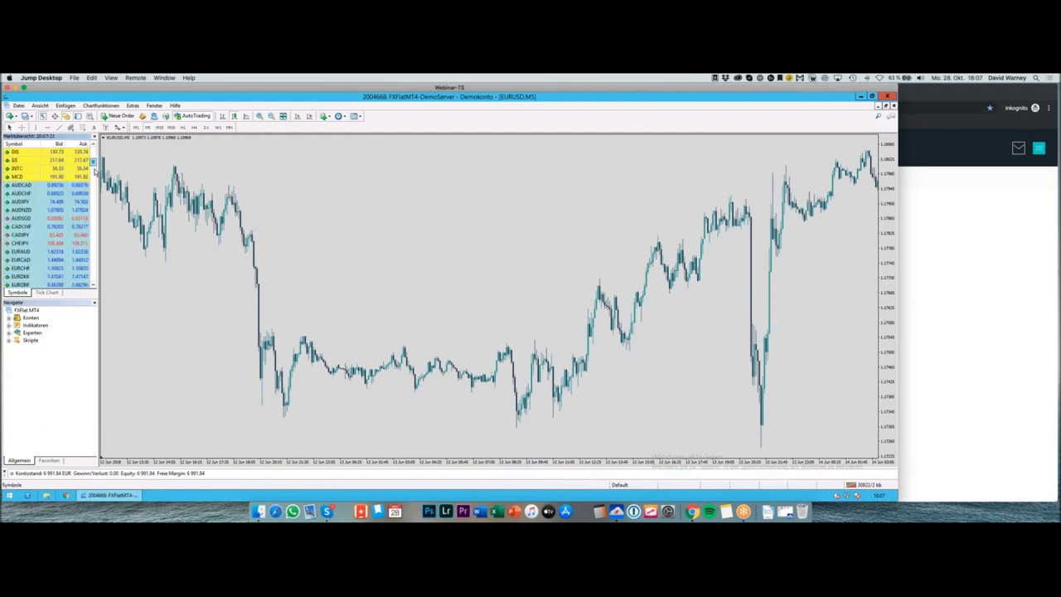
mouse_move(94, 181)
mouse_down()
mouse_move(94, 277)
mouse_move(95, 208)
mouse_move(94, 224)
mouse_move(83, 195)
mouse_move(85, 177)
mouse_move(93, 181)
mouse_up()
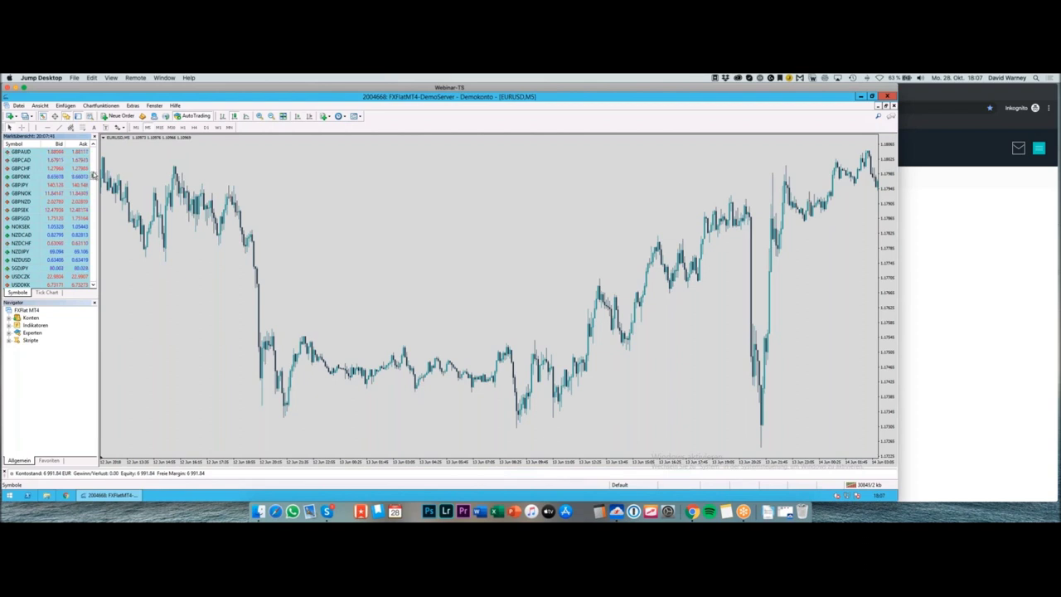
scroll(95, 158, up, 10)
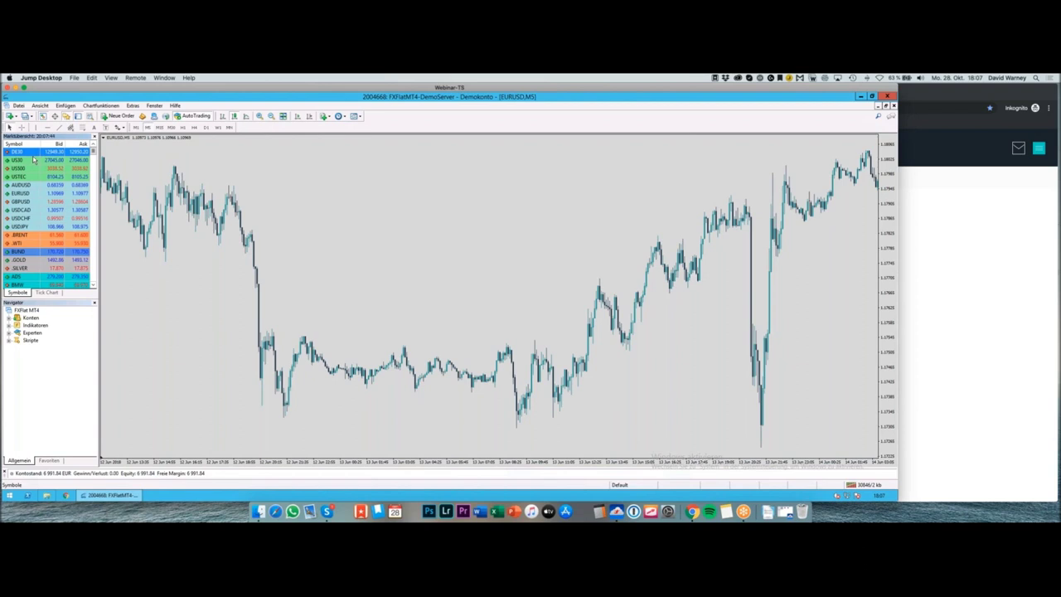
- Show the one-click trading panel on the EURUSD,M5 chart
click(106, 140)
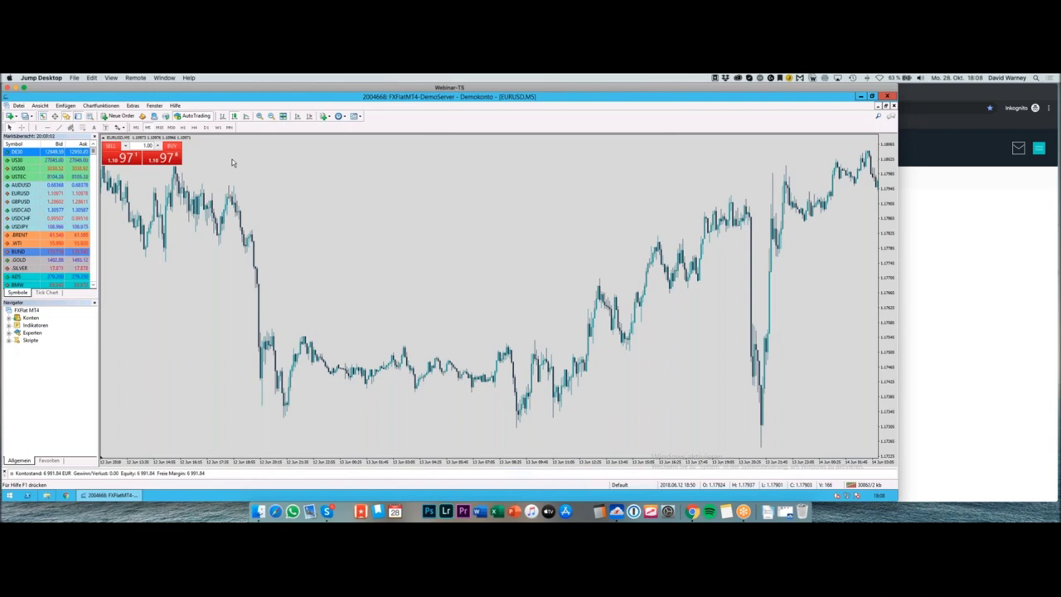
- Open new chart windows for AUDUSD, USDCHF, .GOLD and EURUSD, and tile all open charts
right_click(27, 185)
click(66, 202)
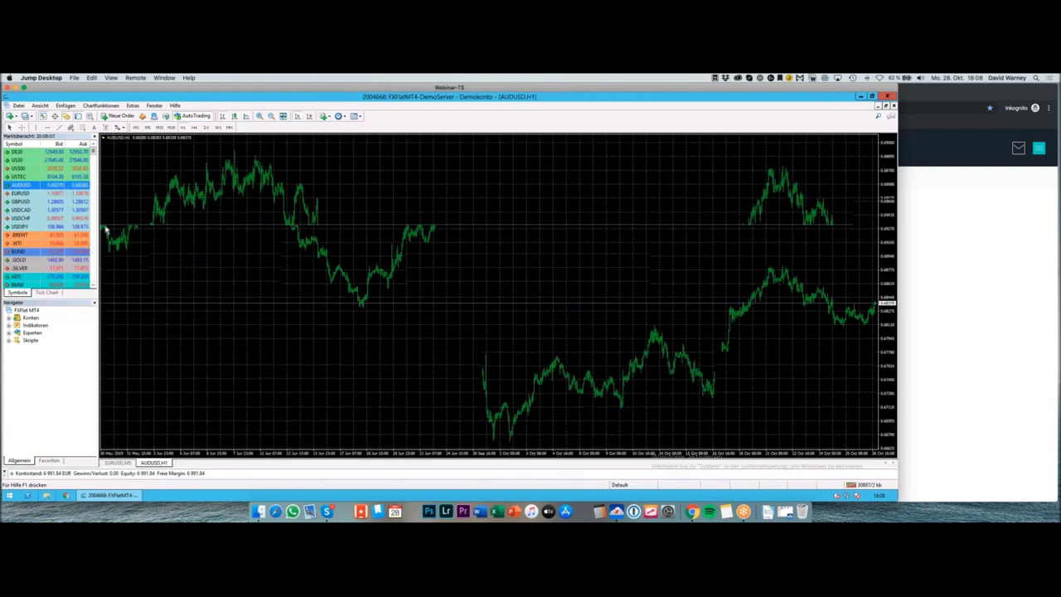
right_click(48, 217)
click(79, 228)
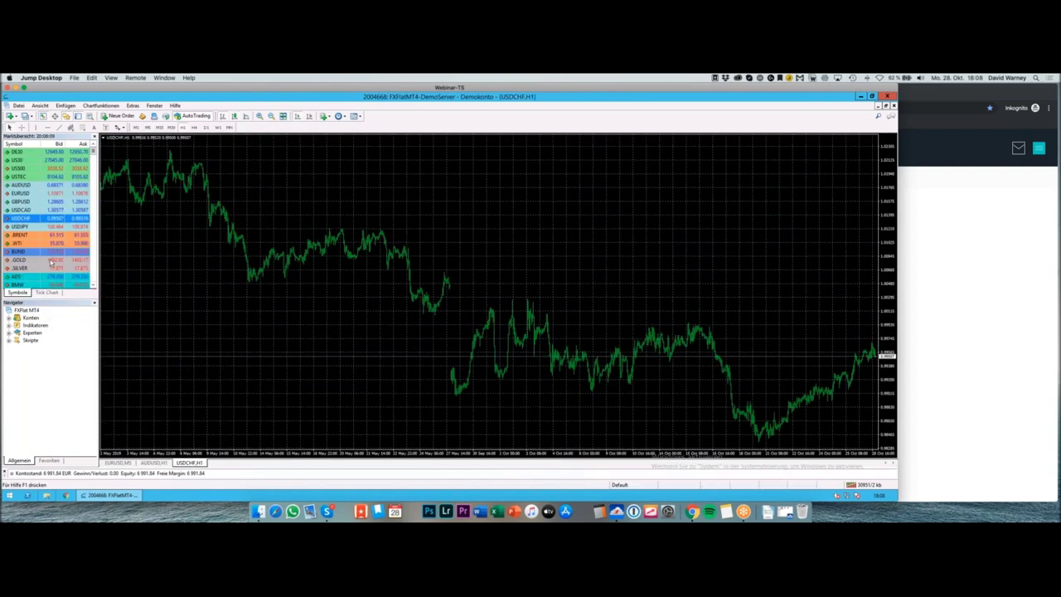
right_click(52, 260)
click(83, 274)
right_click(70, 193)
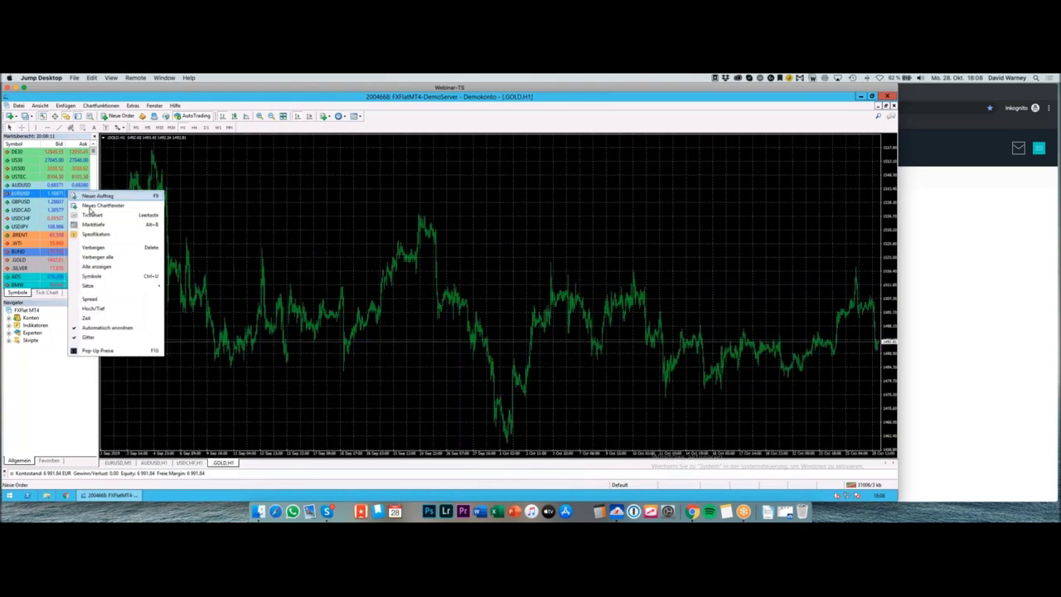
click(92, 207)
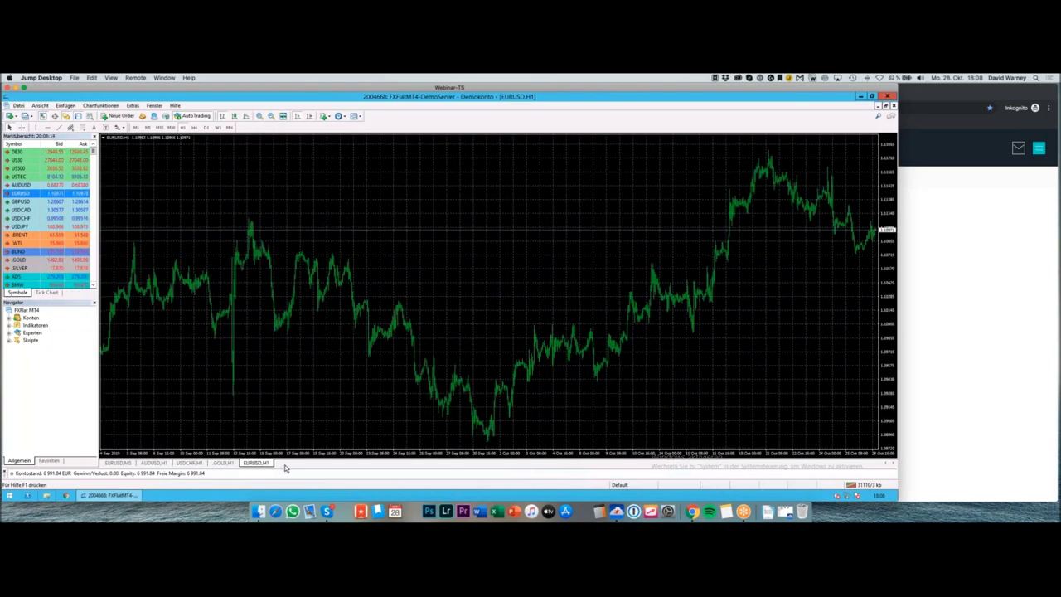
right_click(266, 463)
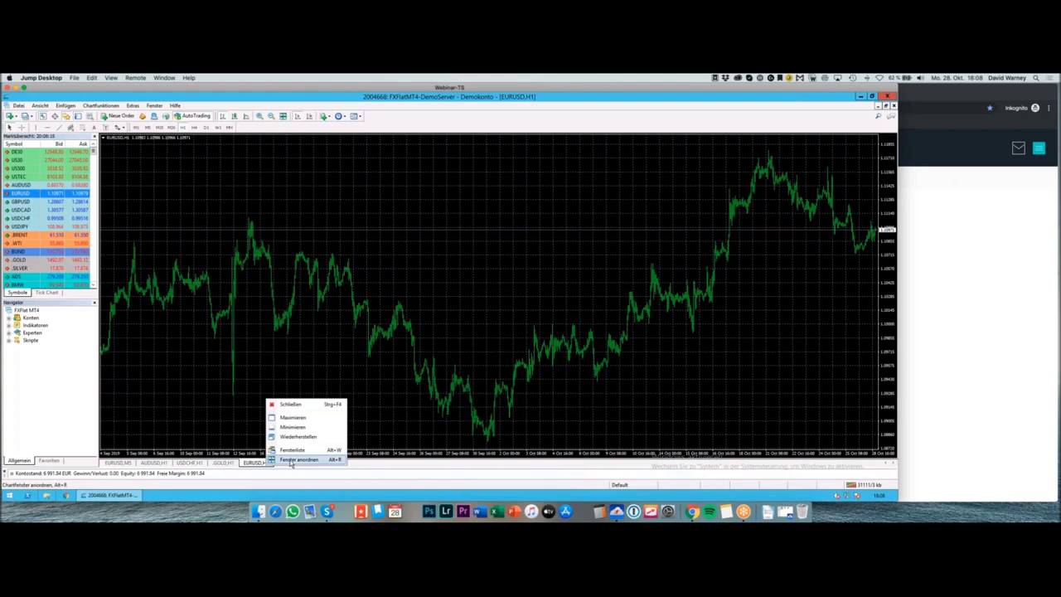
click(292, 460)
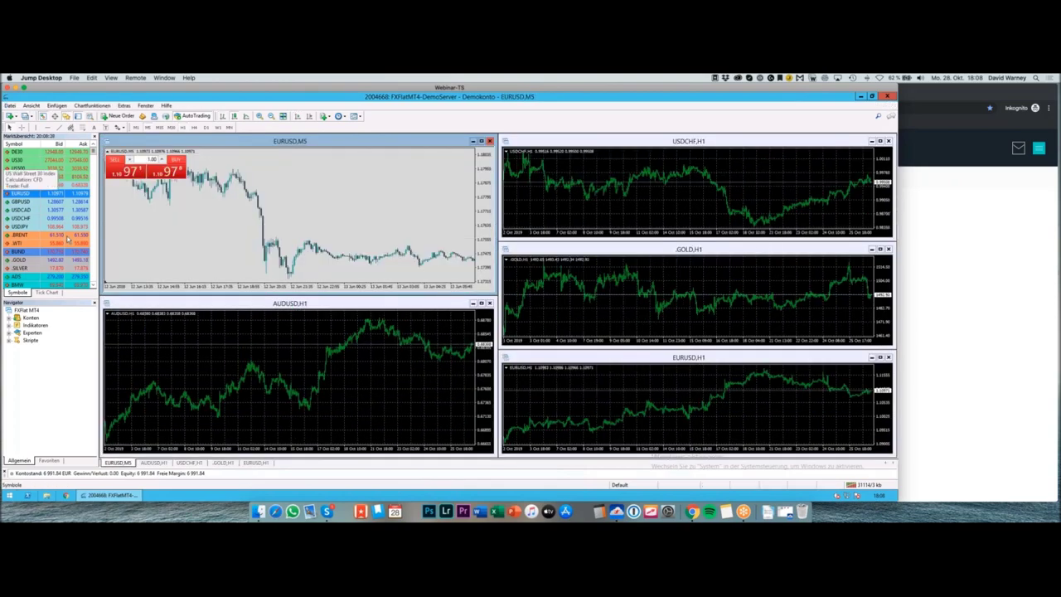
- Look through the market watch symbols down to the end of the list
scroll(94, 157, down, 8)
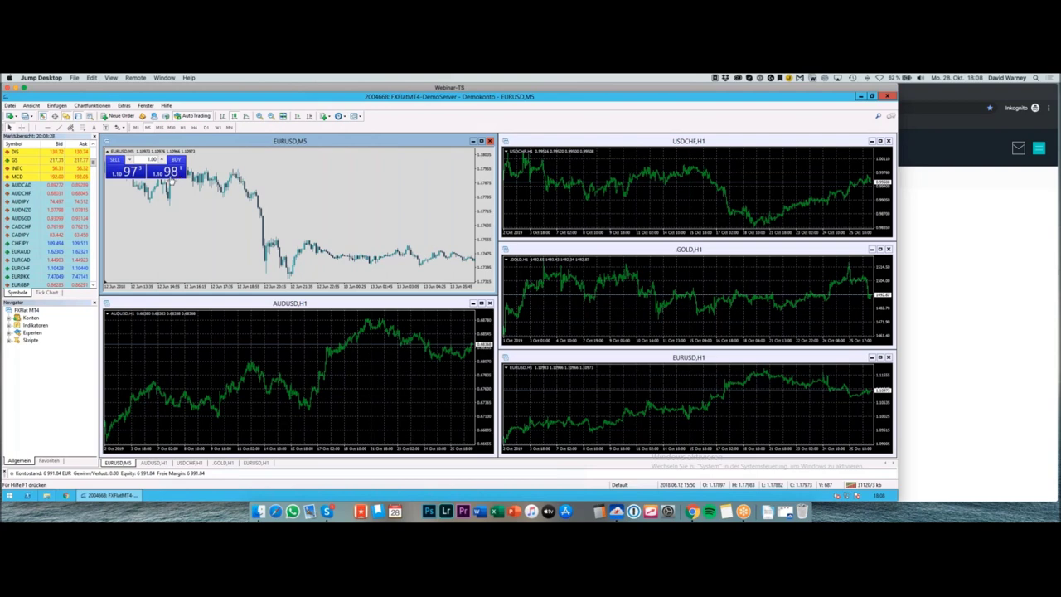
scroll(95, 174, up, 5)
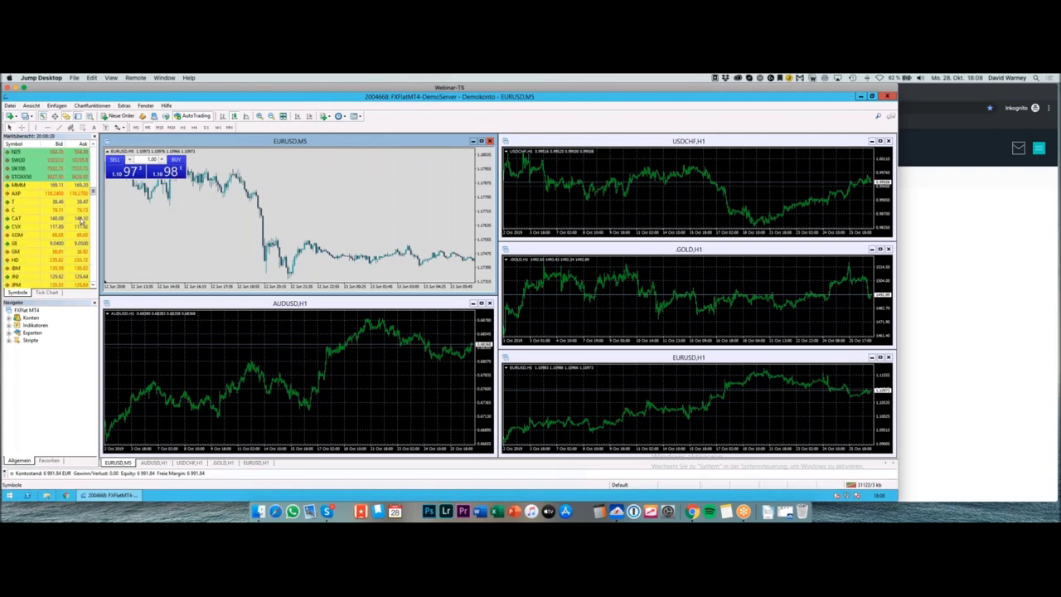
drag(97, 210, 93, 281)
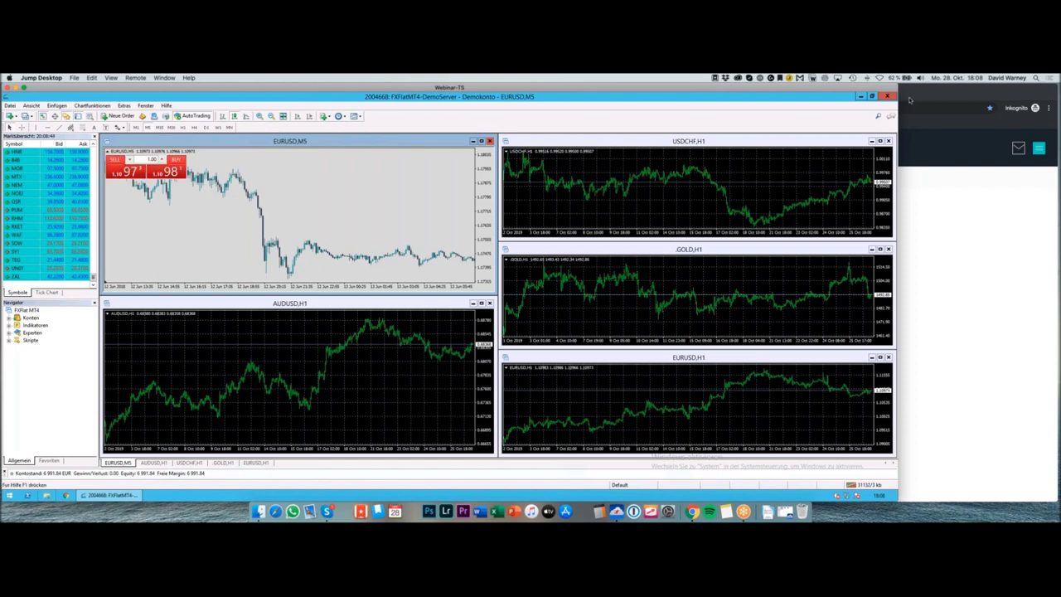
- Compare the screener's filters in Chrome with the market watch symbols and tiled charts in MetaTrader 4
key(super+Tab)
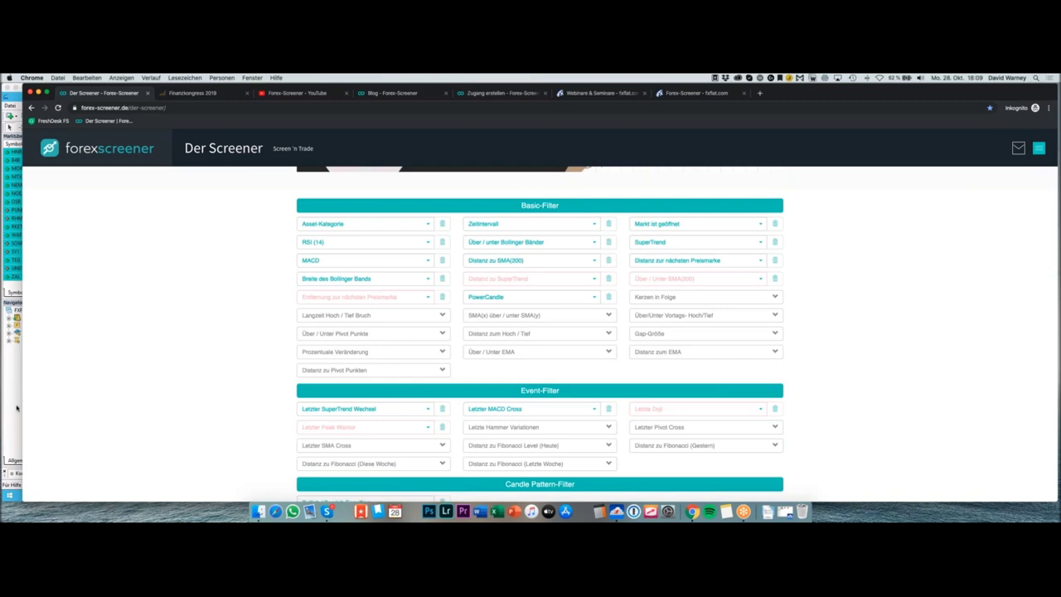
click(17, 408)
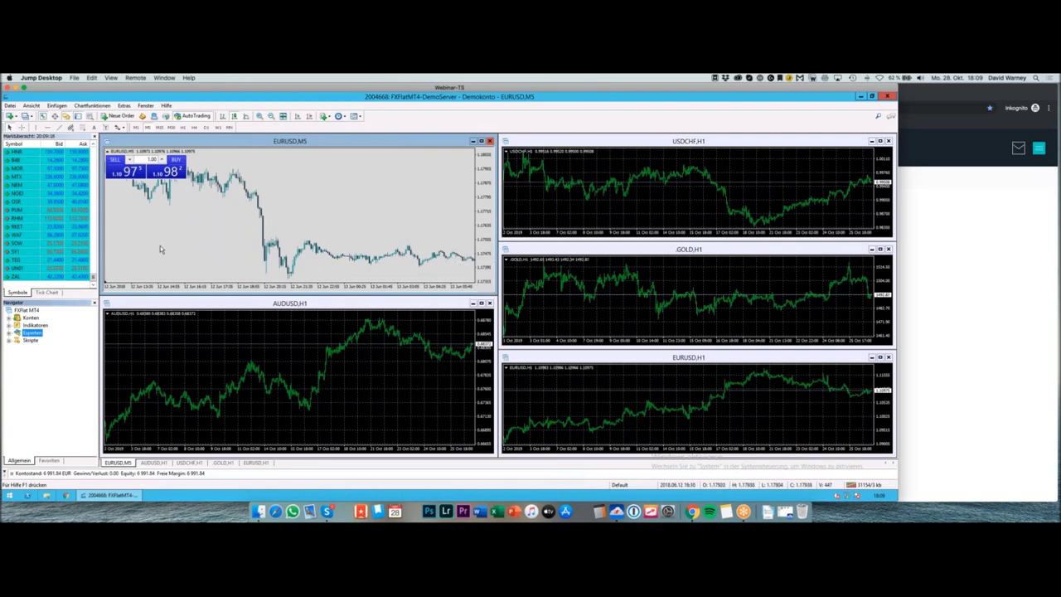
scroll(89, 178, up, 10)
scroll(90, 178, down, 5)
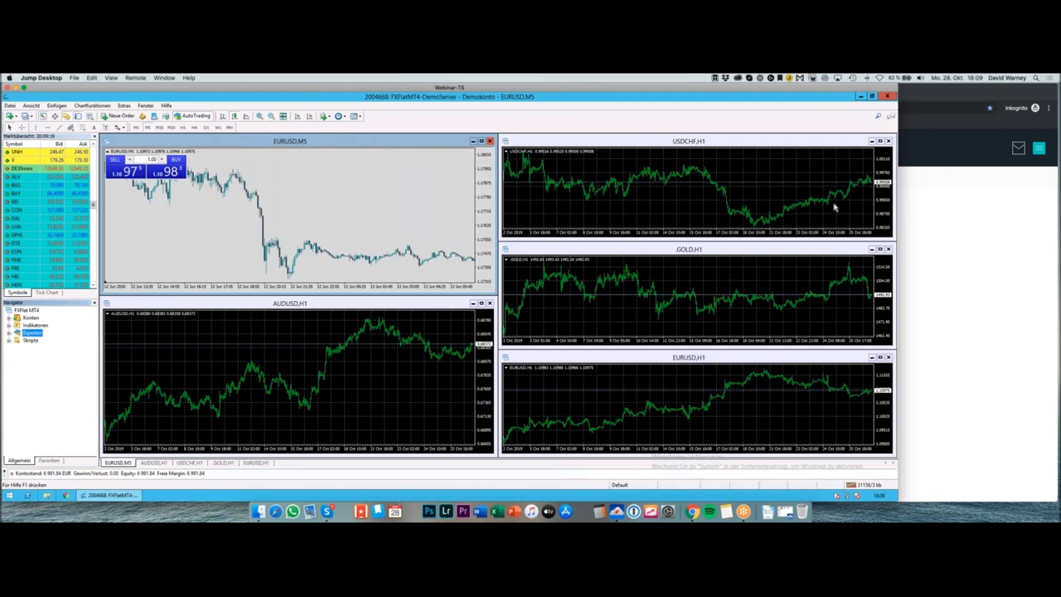
click(915, 94)
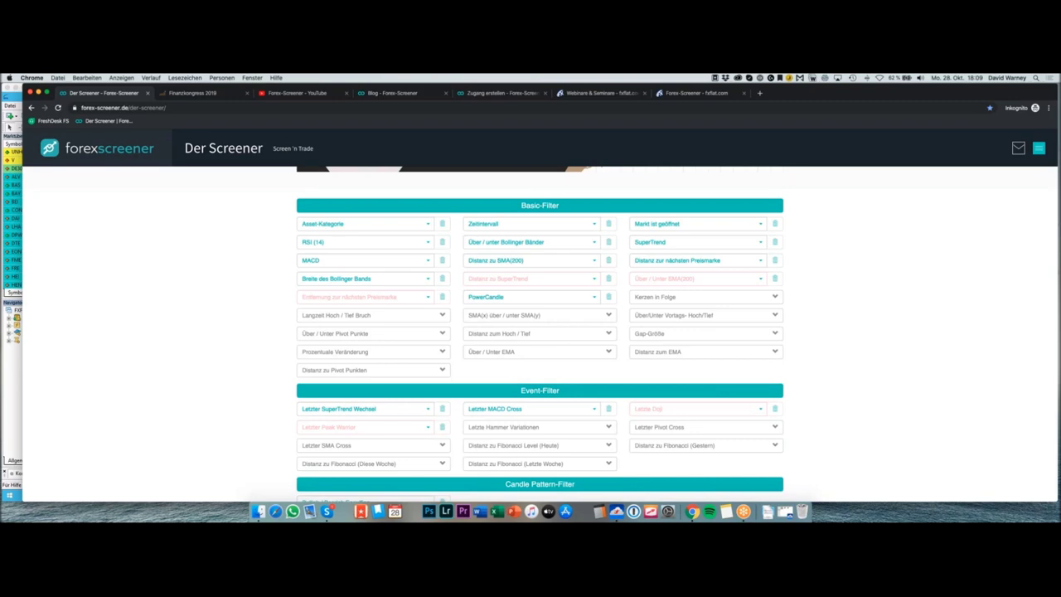
click(16, 445)
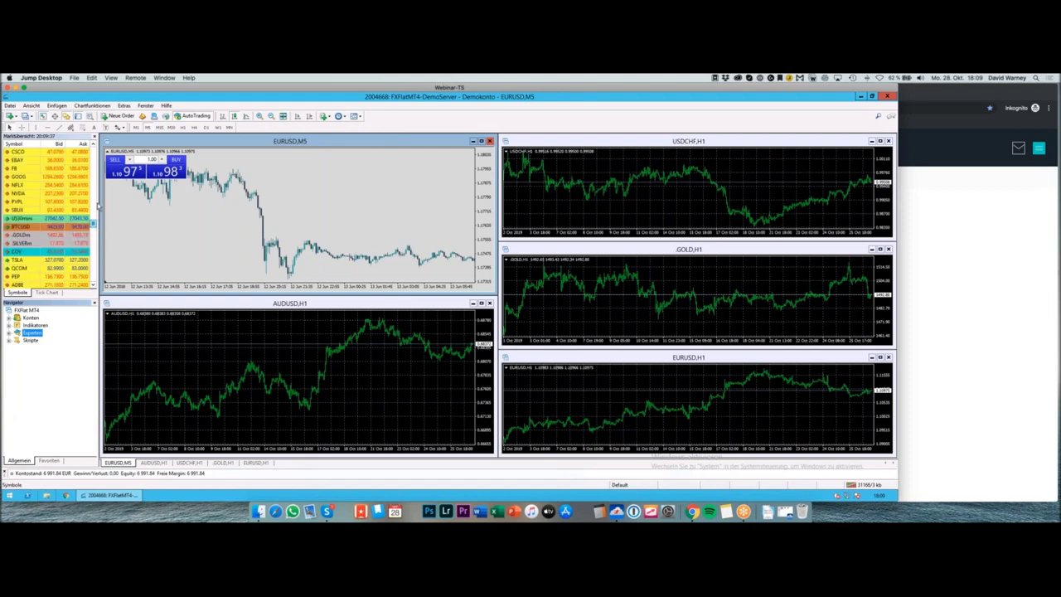
scroll(93, 240, up, 5)
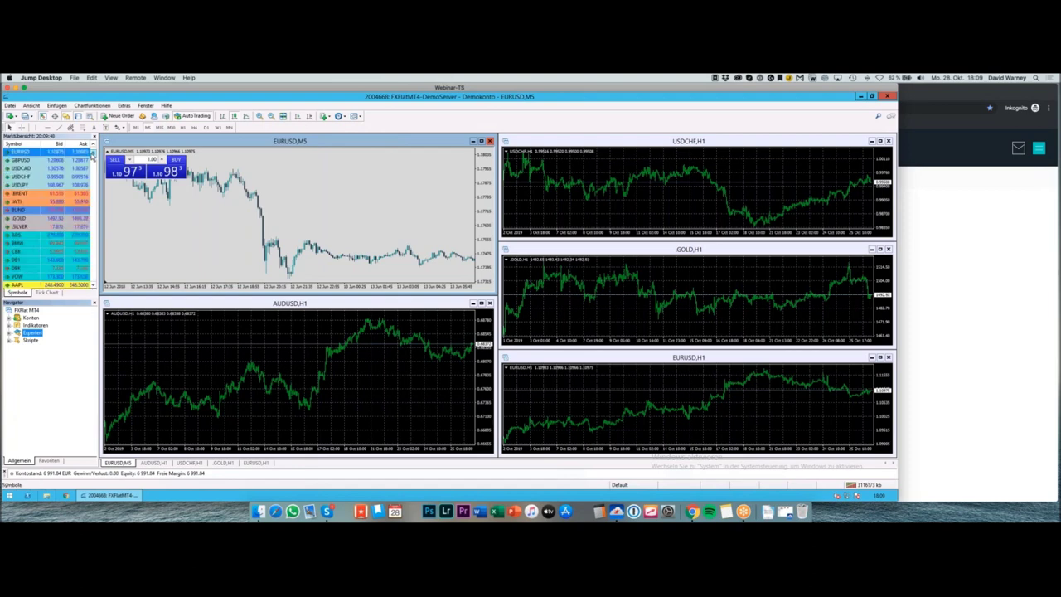
scroll(92, 192, down, 6)
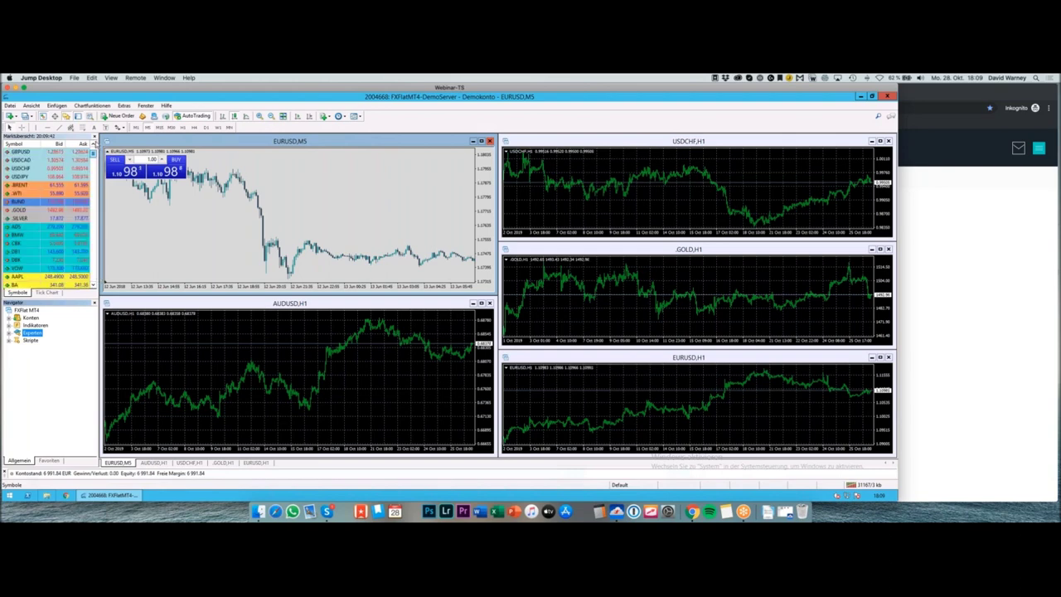
- Load USTEC into the EURUSD,M5 chart and display it on the daily timeframe with chart shift enabled
scroll(92, 201, up, 10)
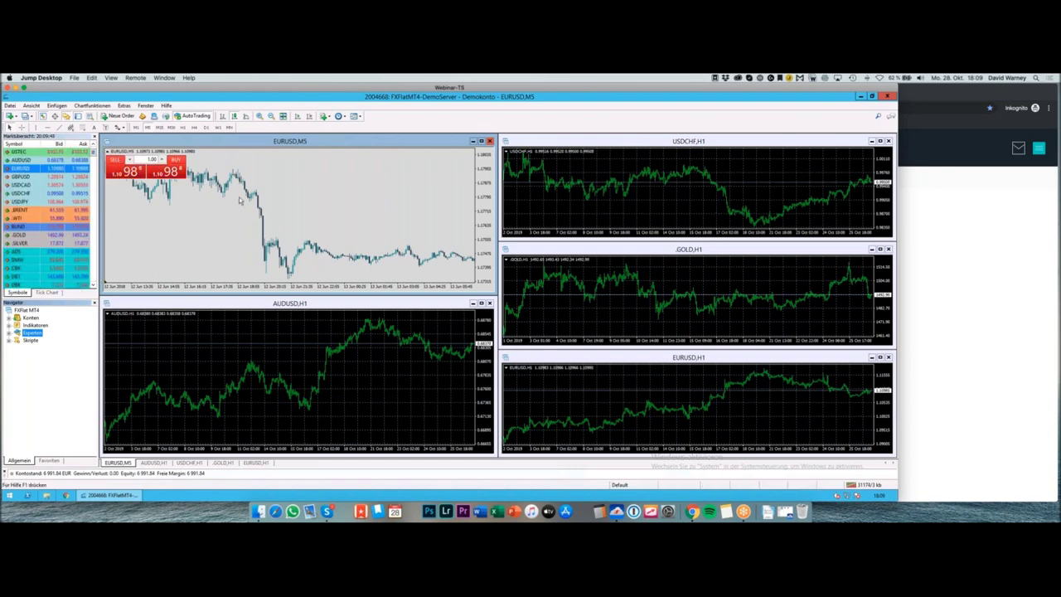
drag(33, 151, 248, 175)
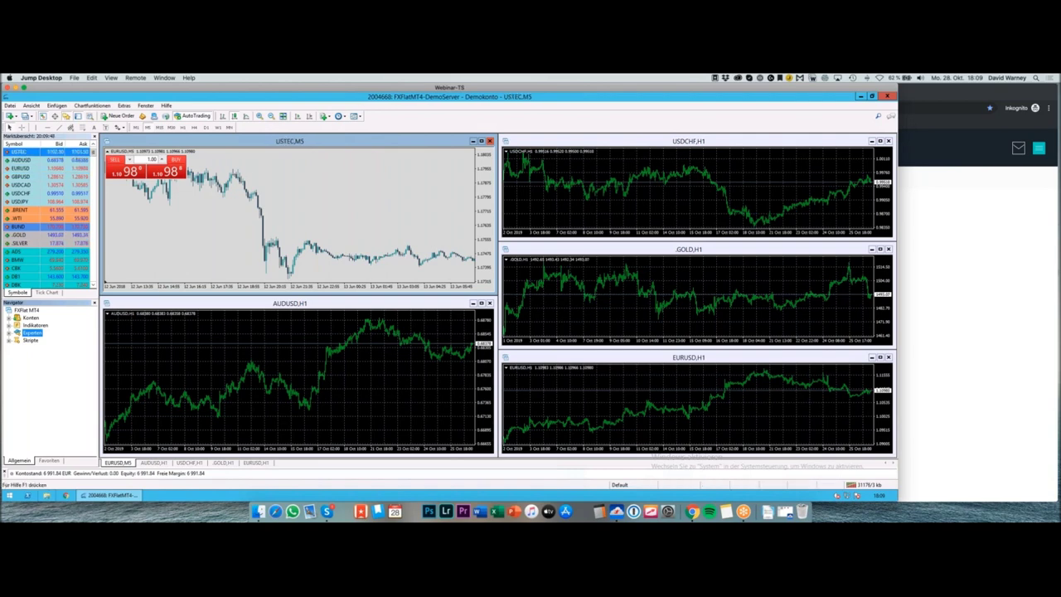
click(206, 127)
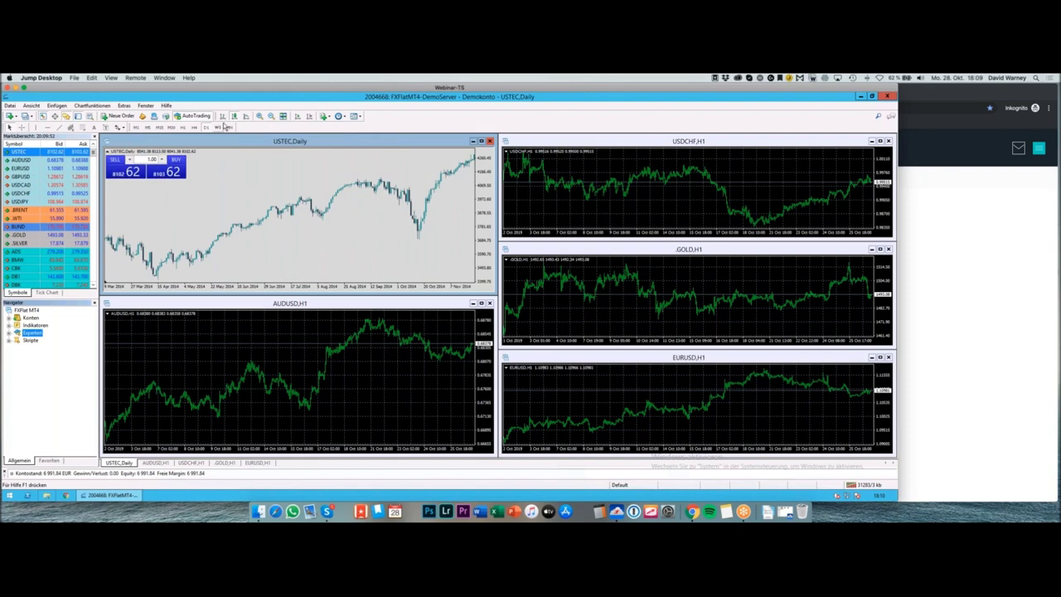
click(309, 116)
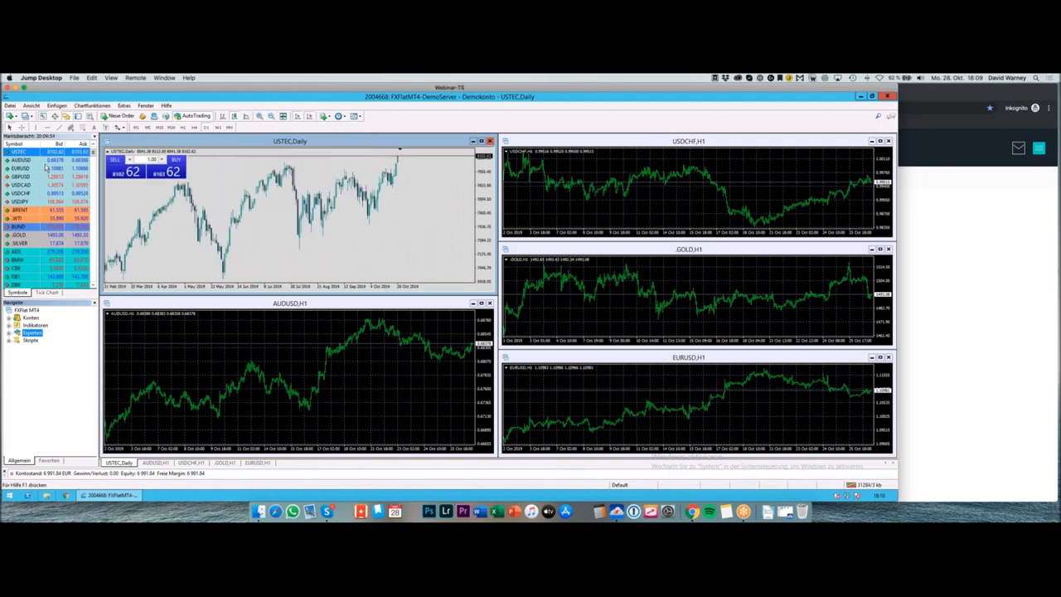
- Load EURUSD into the USTEC daily chart
drag(21, 169, 209, 184)
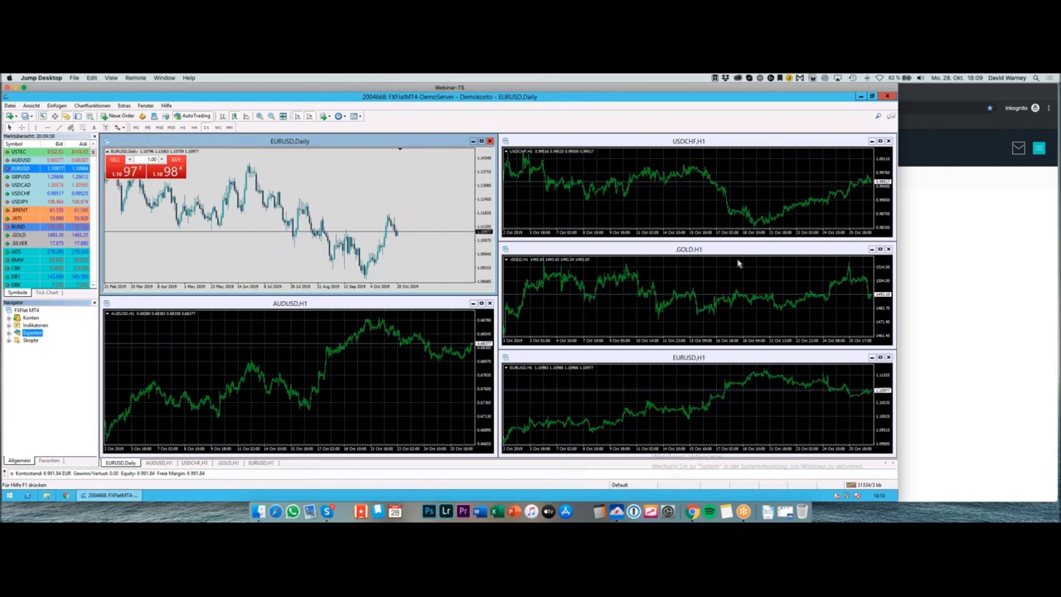
- Switch to the screener in Chrome and filter Kerzen in Folge for 10 Grüne Kerzen in Folge, checking the result list
click(908, 96)
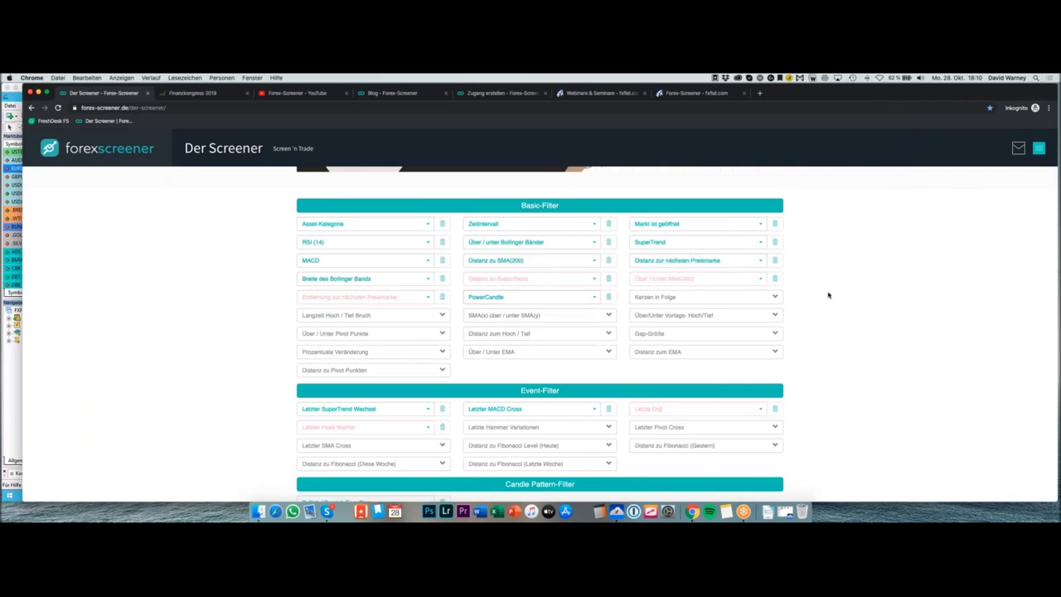
click(774, 297)
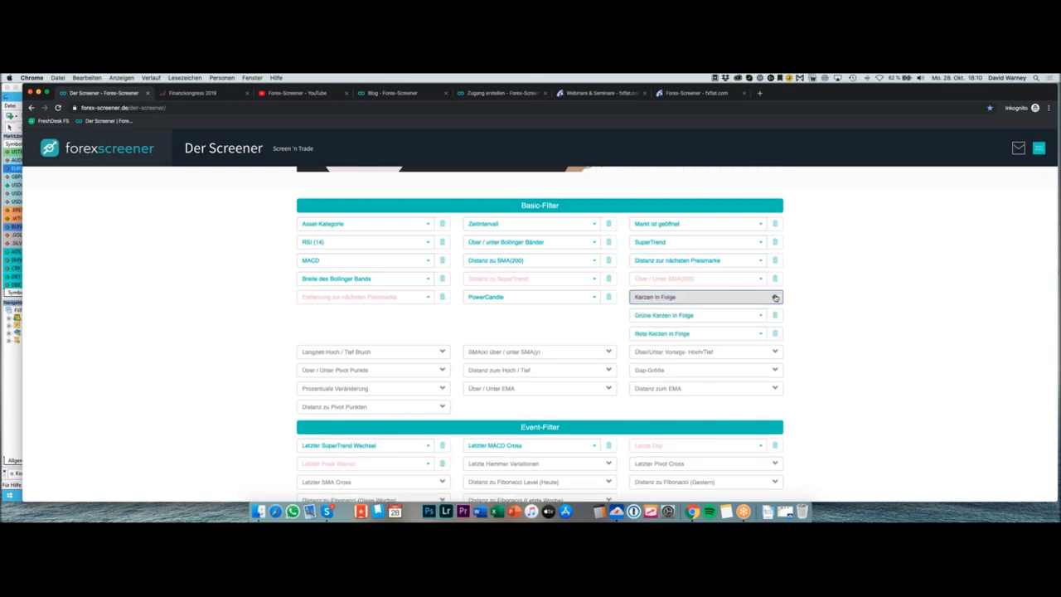
click(749, 319)
scroll(692, 373, down, 3)
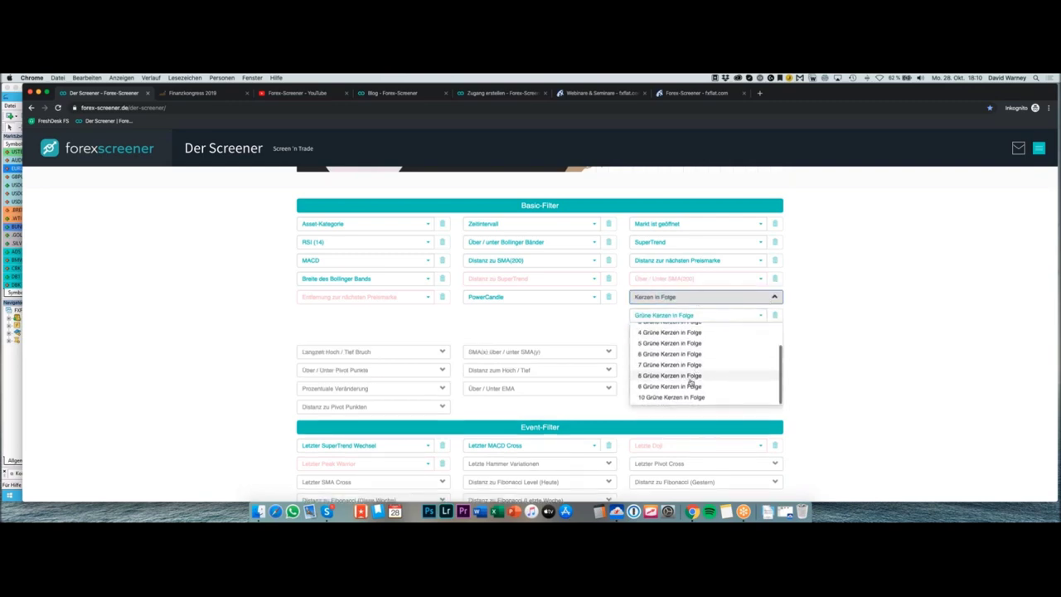
click(687, 397)
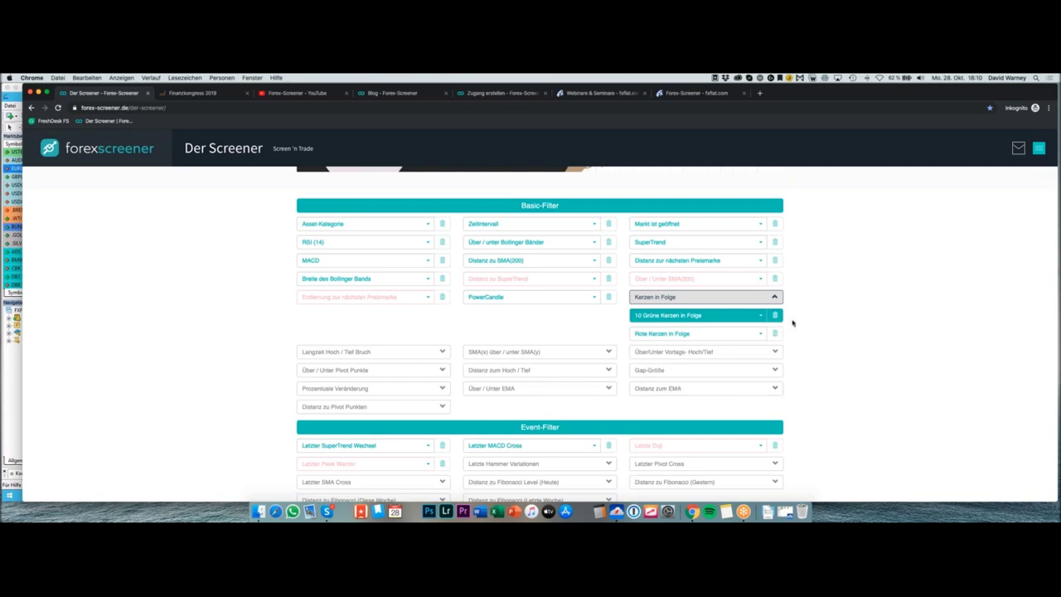
scroll(797, 324, down, 5)
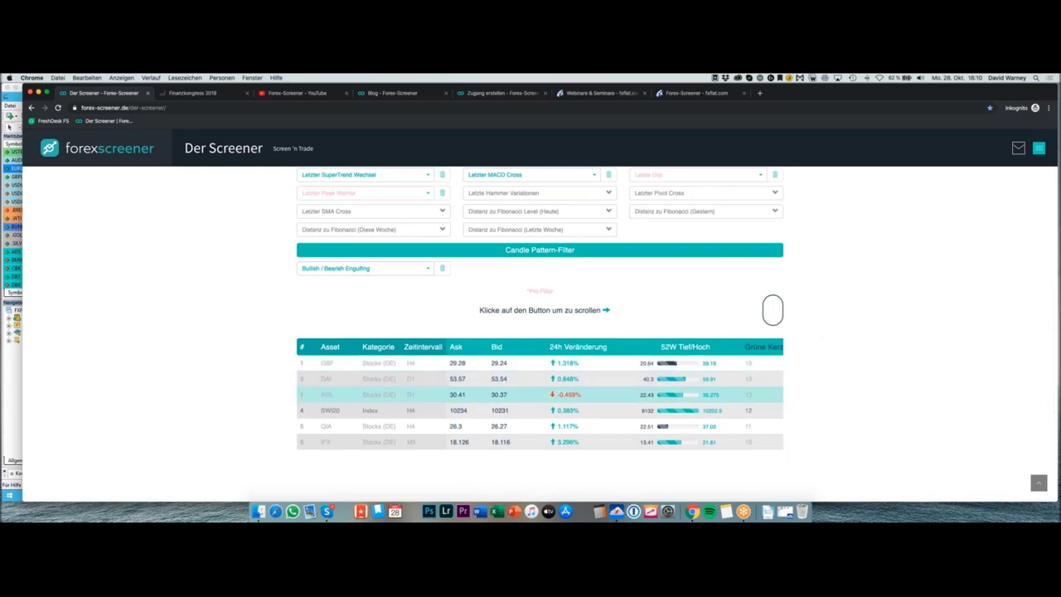
- Restrict the screener's Zeitintervall filter to D1 and check the filtered result list
scroll(580, 362, up, 8)
click(580, 359)
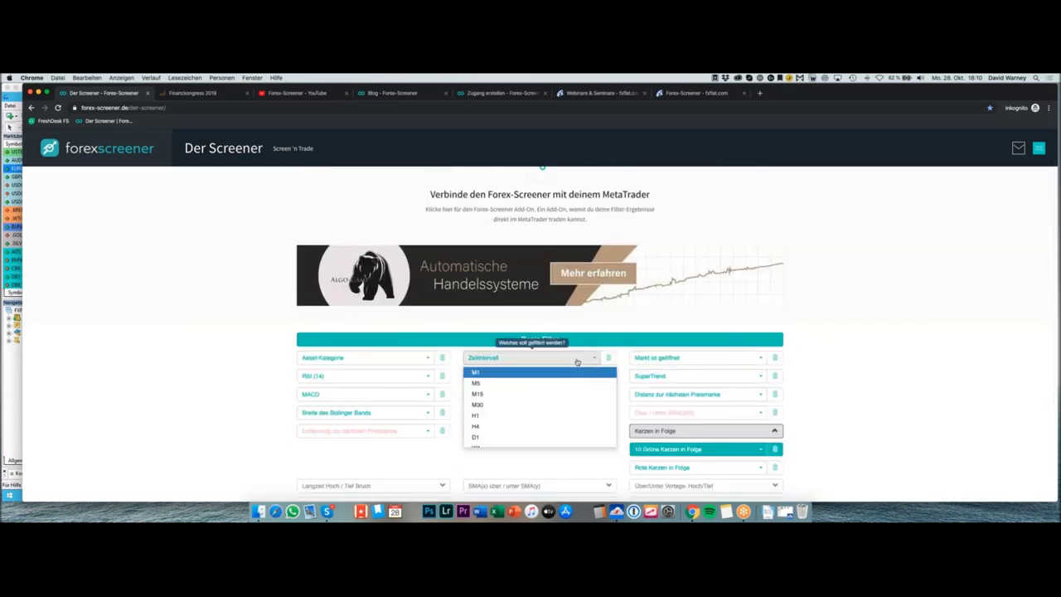
click(479, 437)
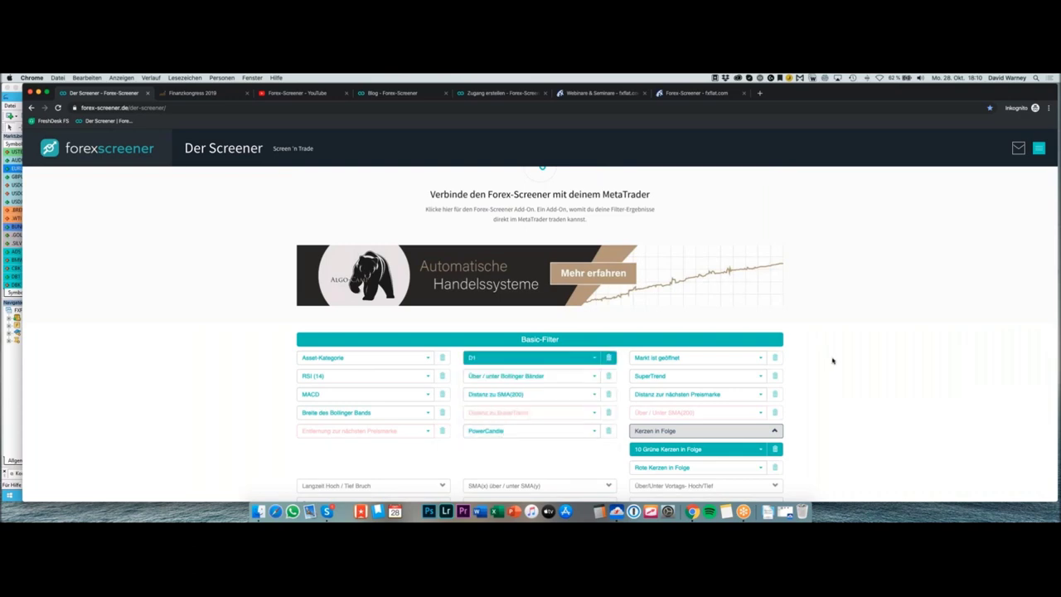
scroll(833, 360, down, 10)
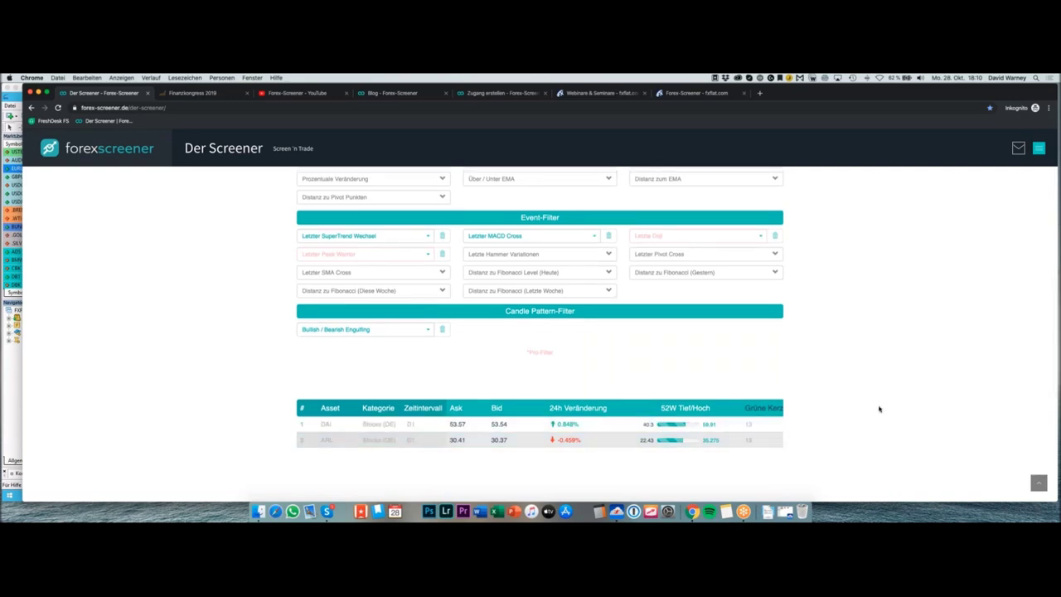
- Open the details page of the DAI result, examine its D1 chart, and return to the screener results
click(767, 429)
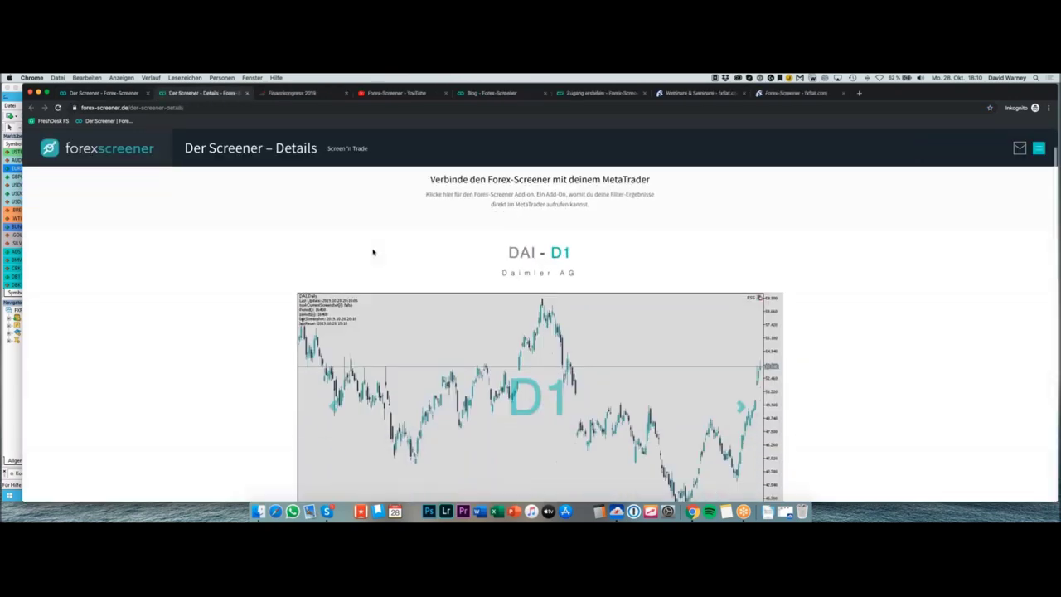
scroll(373, 252, down, 2)
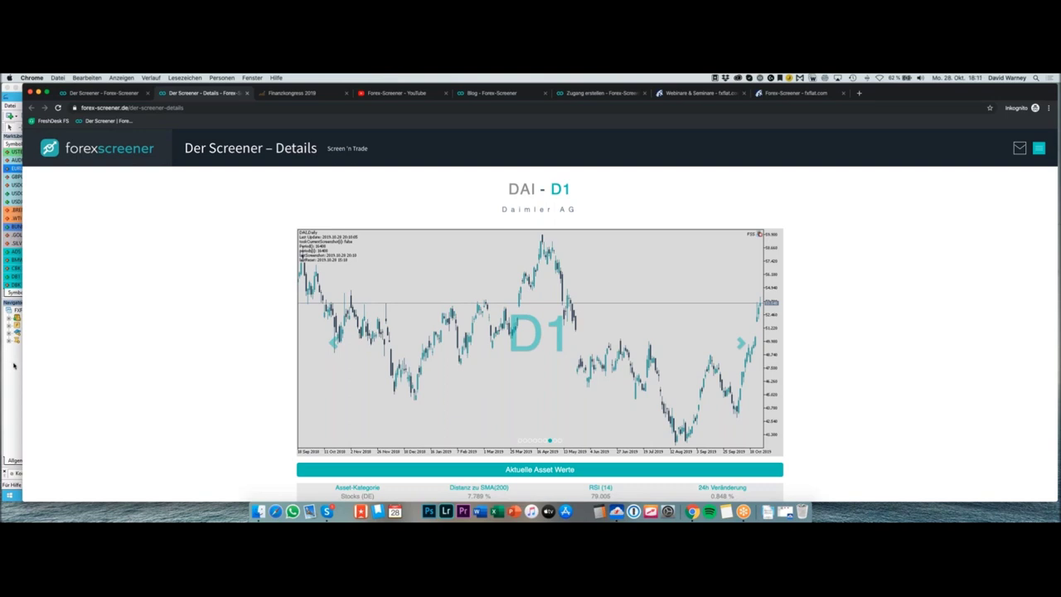
click(139, 94)
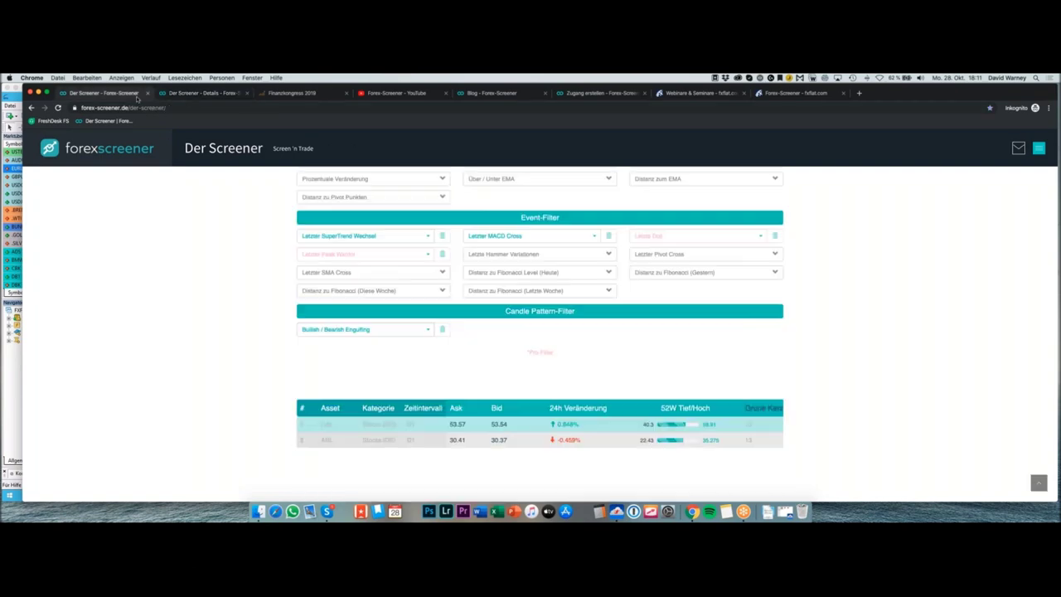
- Switch to MetaTrader 4 and load GBPUSD, followed by BUND, into the EURUSD daily chart
click(16, 420)
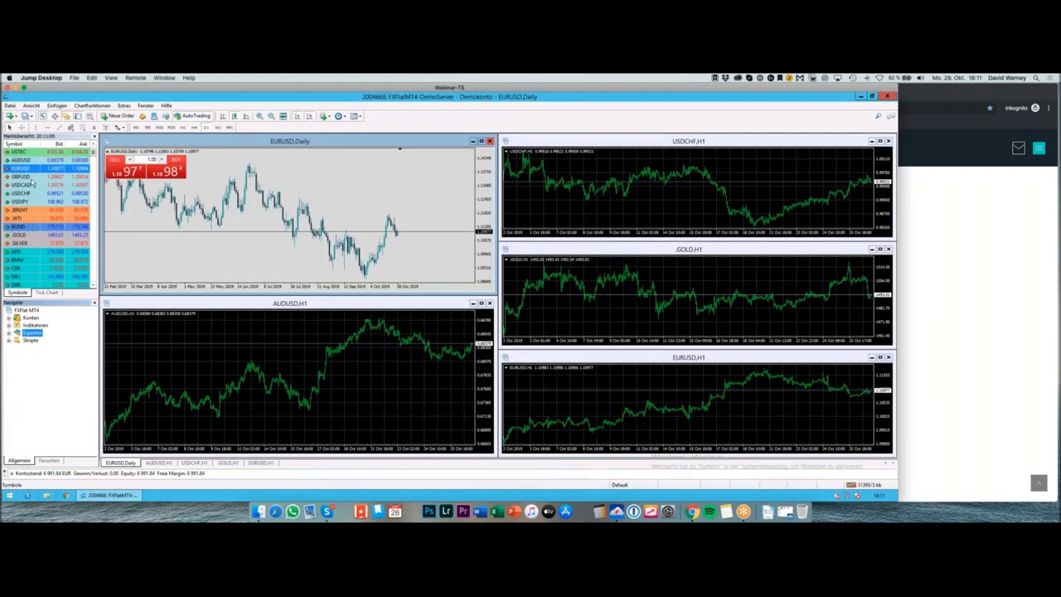
drag(25, 177, 116, 224)
drag(18, 227, 196, 259)
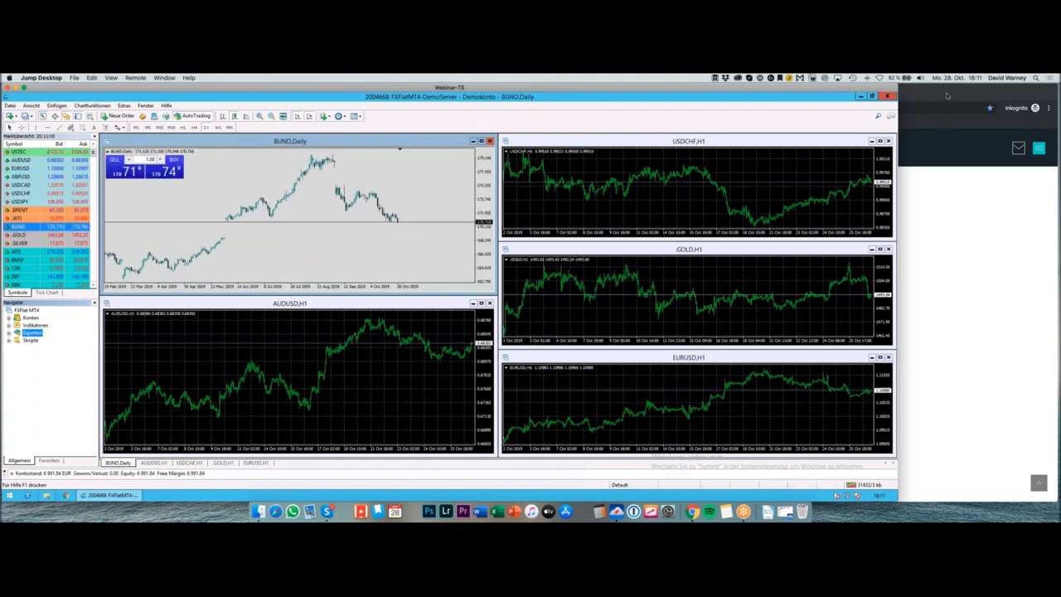
- Compare the screener results with the MetaTrader 4 charts and narrow the Chrome window so both are visible side by side
key(super+Tab)
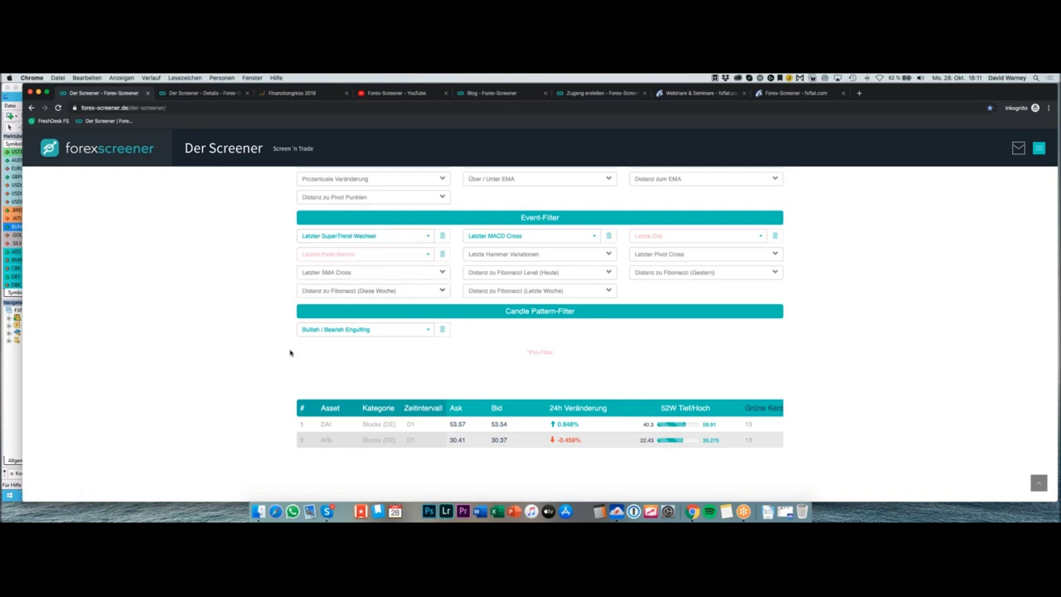
click(13, 392)
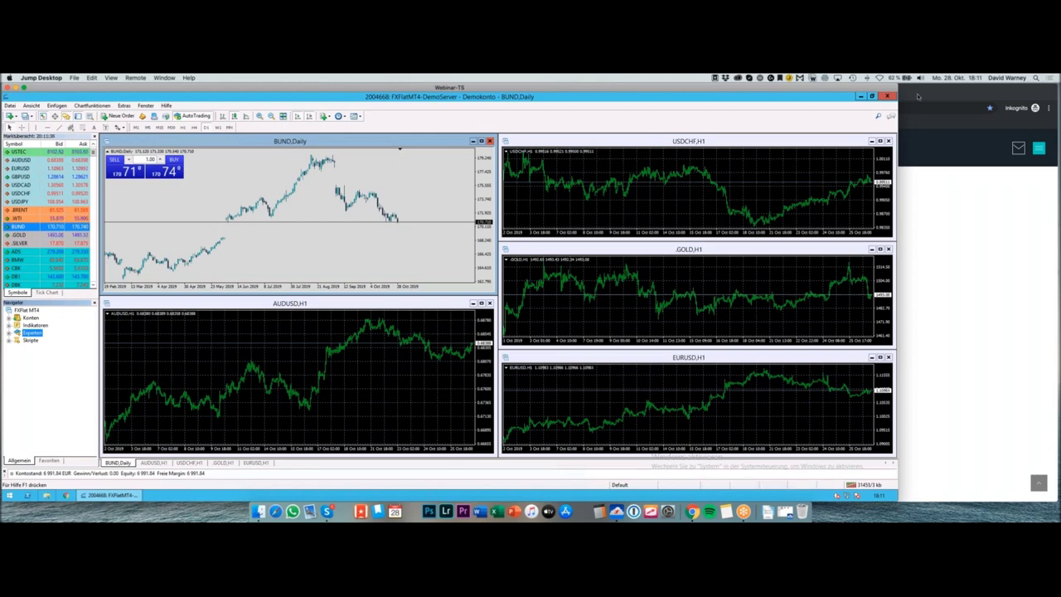
click(918, 96)
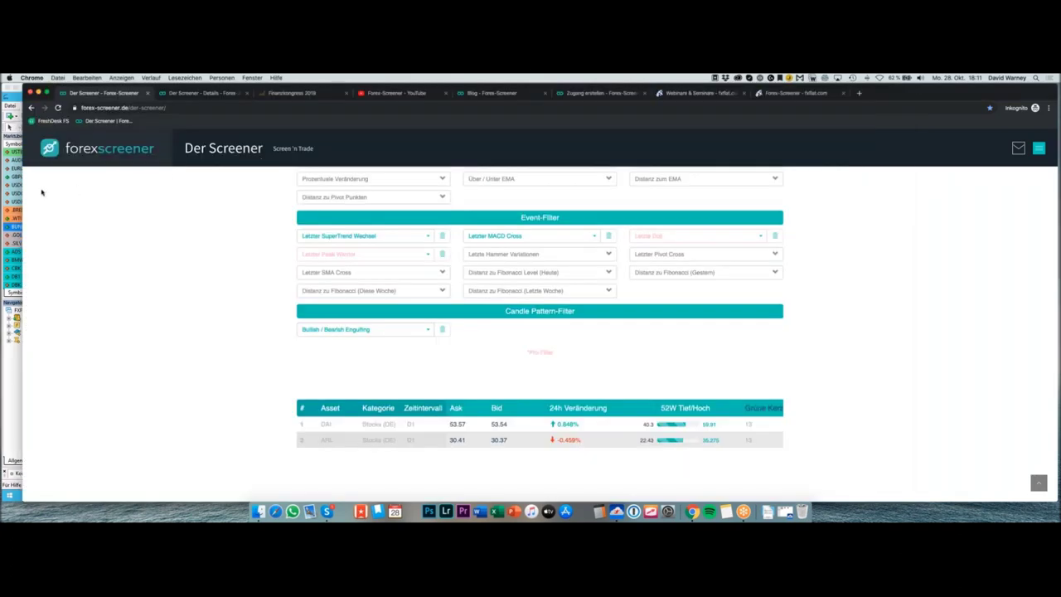
drag(59, 191, 372, 194)
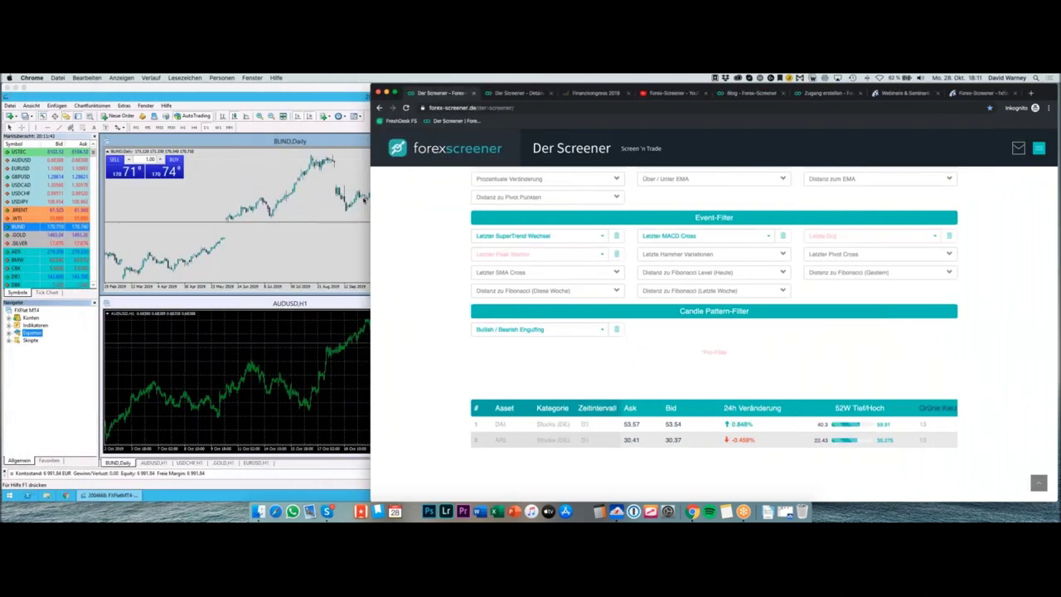